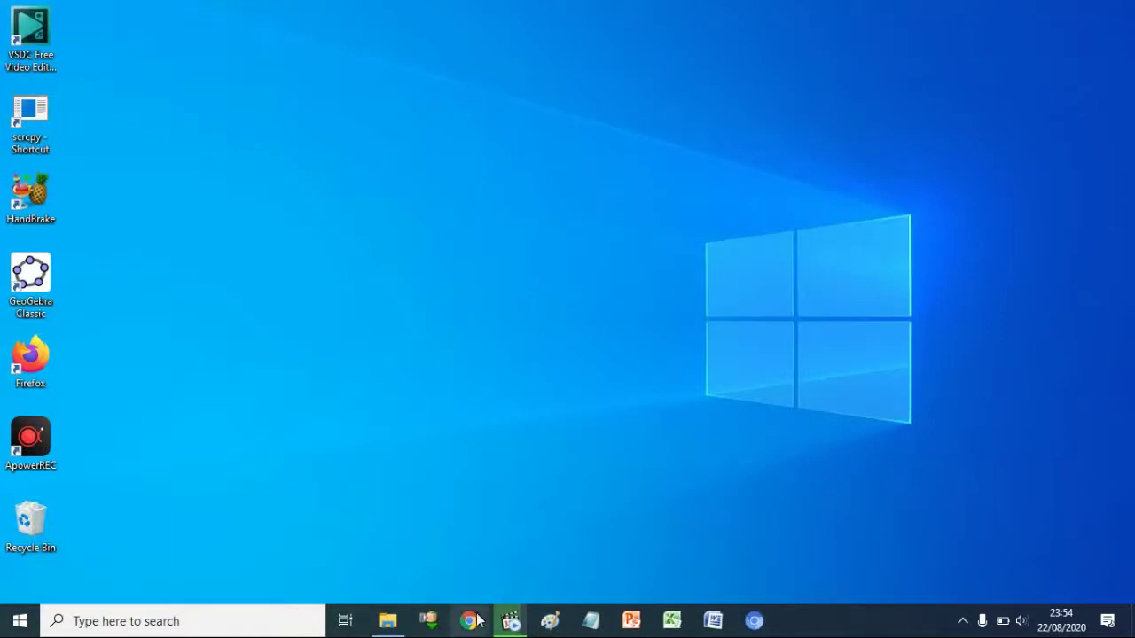
In a new Chrome window, search the web for 'google drive'
left_click(473, 621)
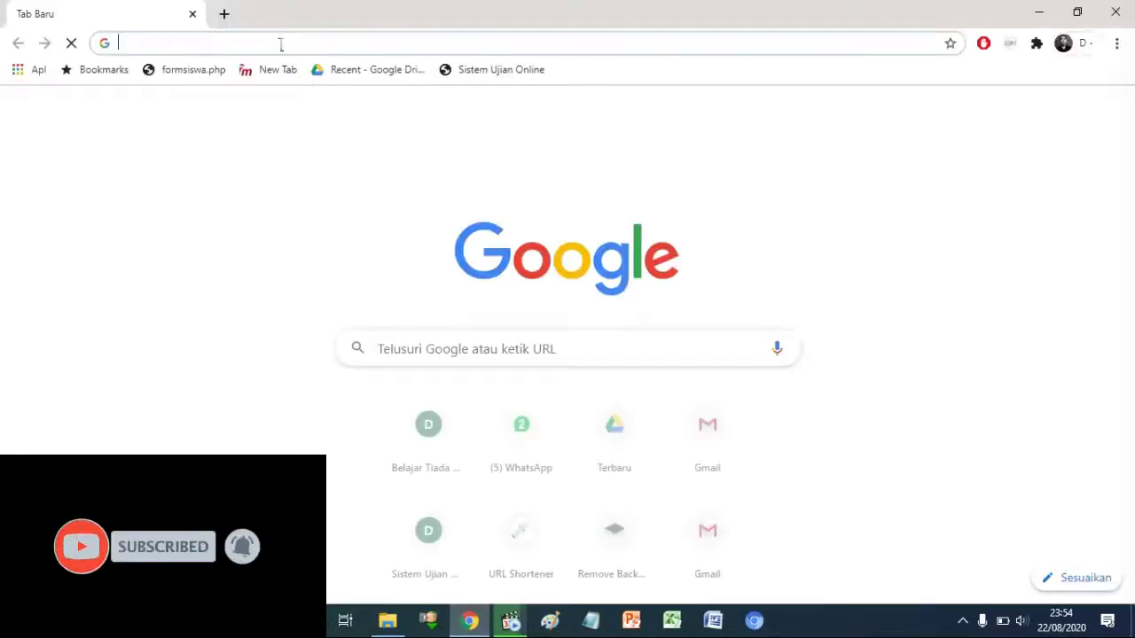
type("goog")
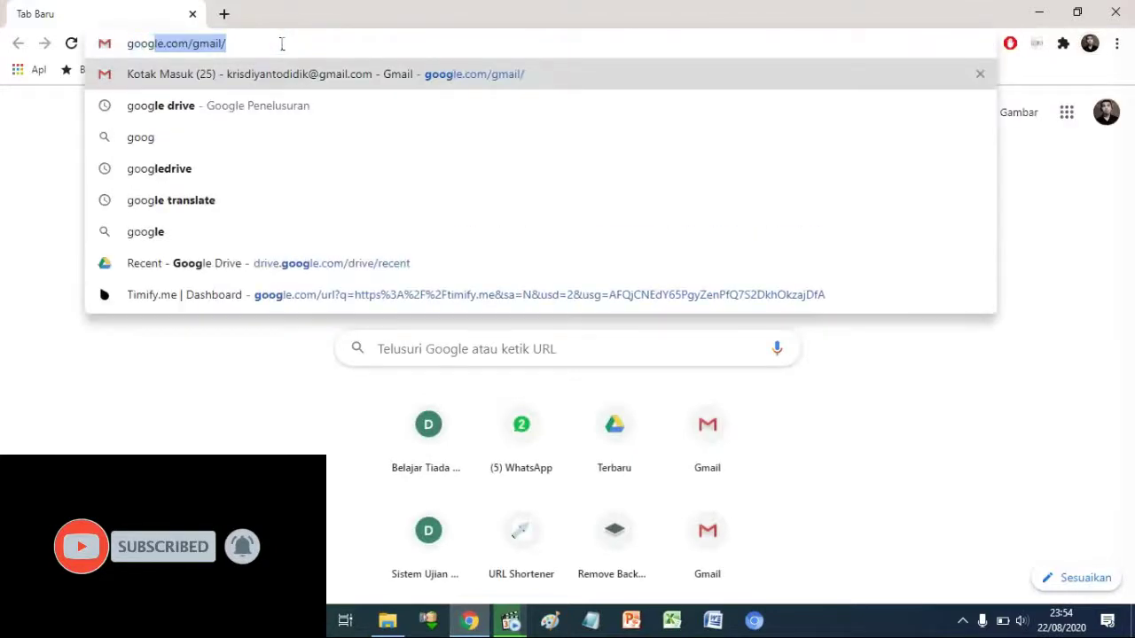
type("ledriv")
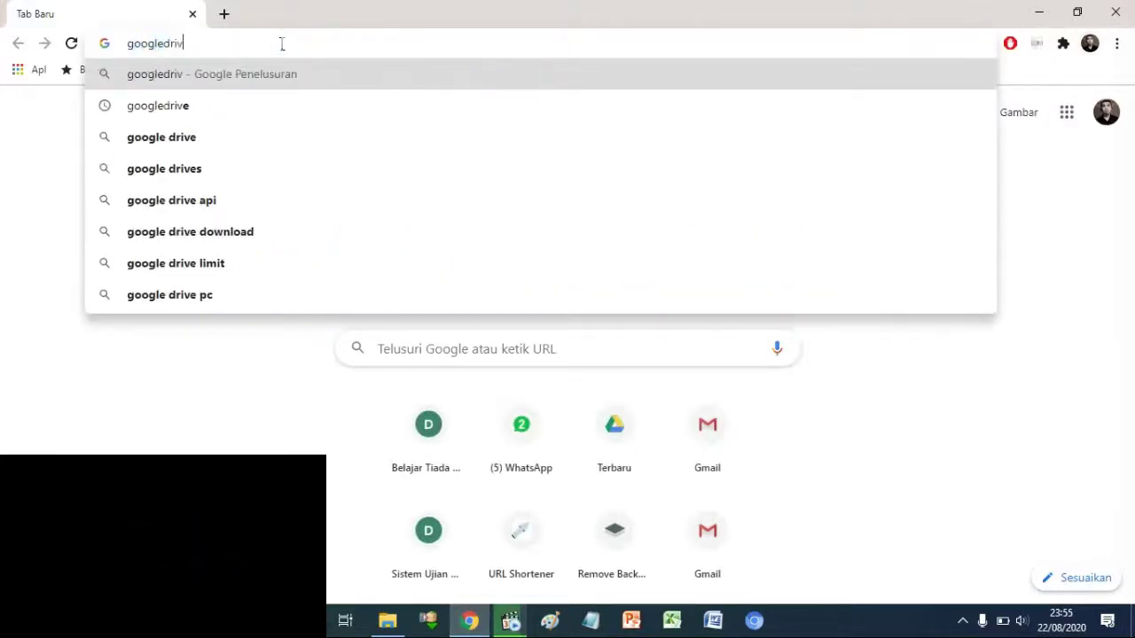
type("e")
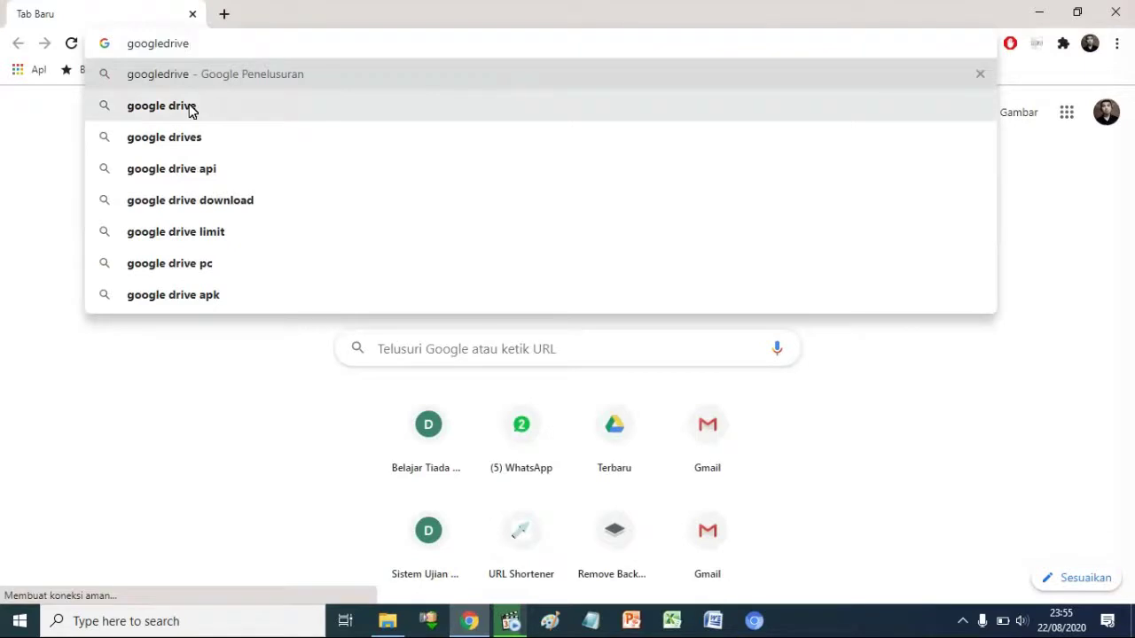
left_click(189, 107)
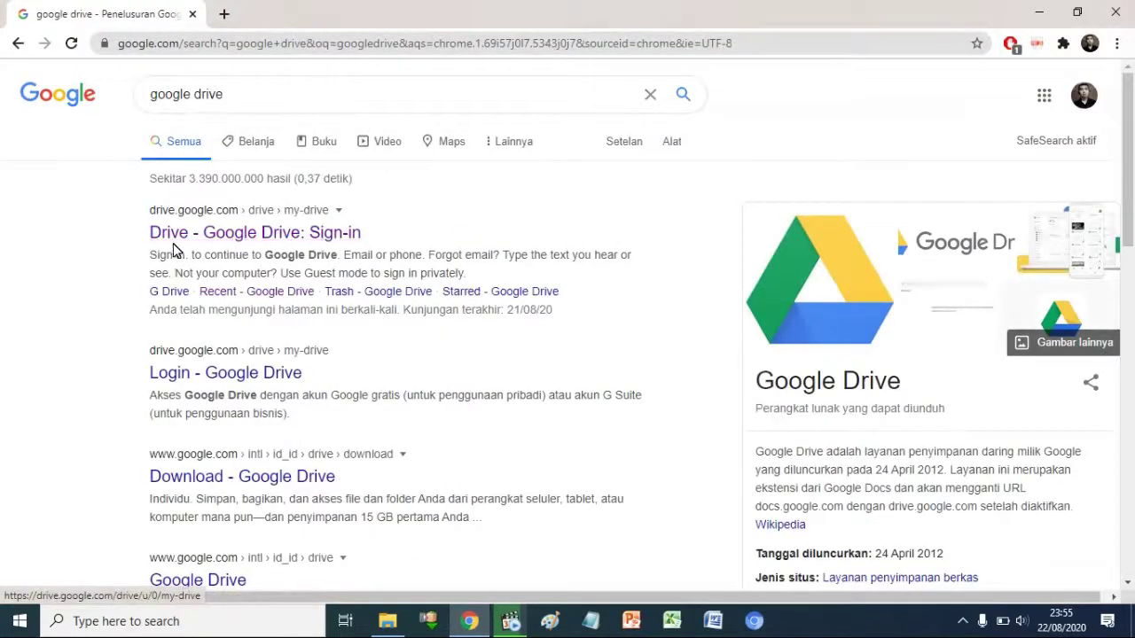
Open Google Drive from the results and browse its Terbaru (recent) files
left_click(293, 233)
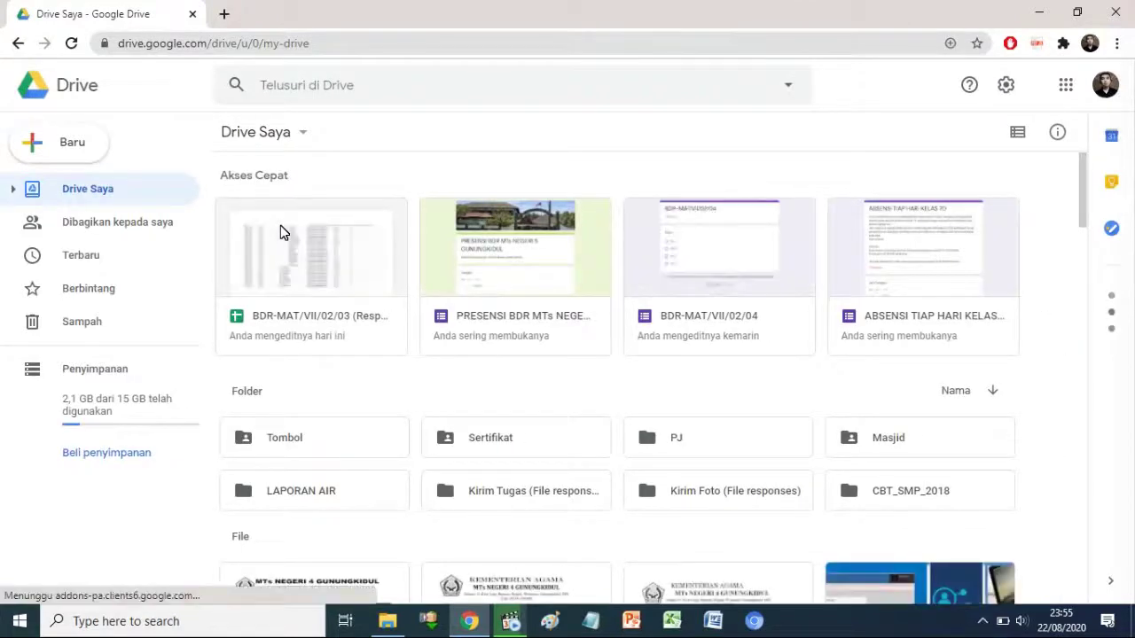
left_click(101, 256)
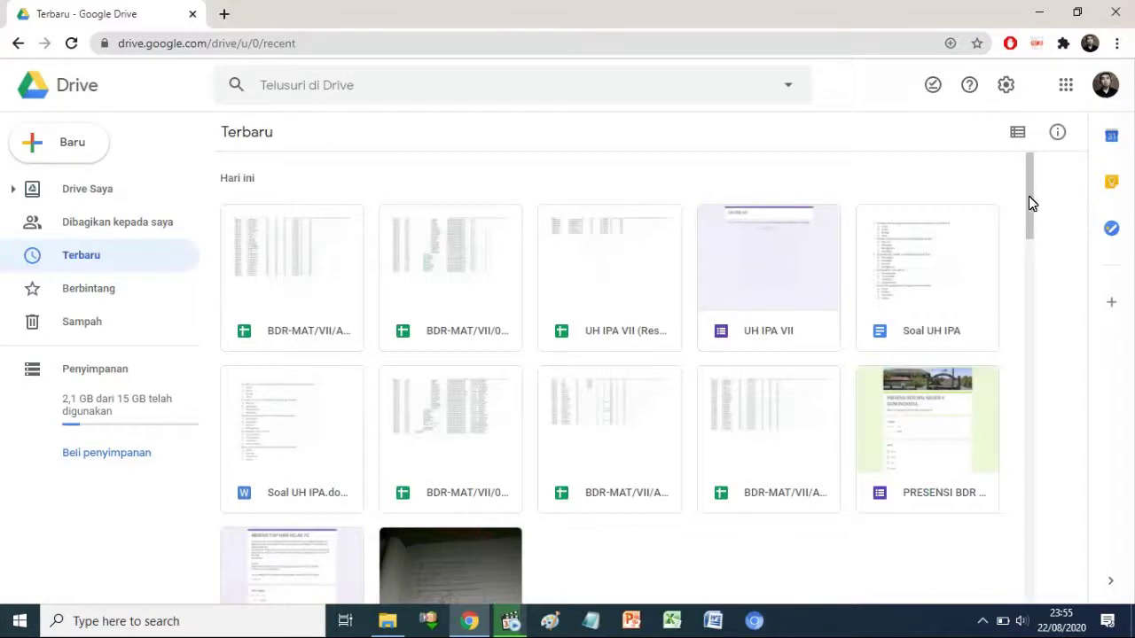
left_click_drag(1029, 197, 1027, 324)
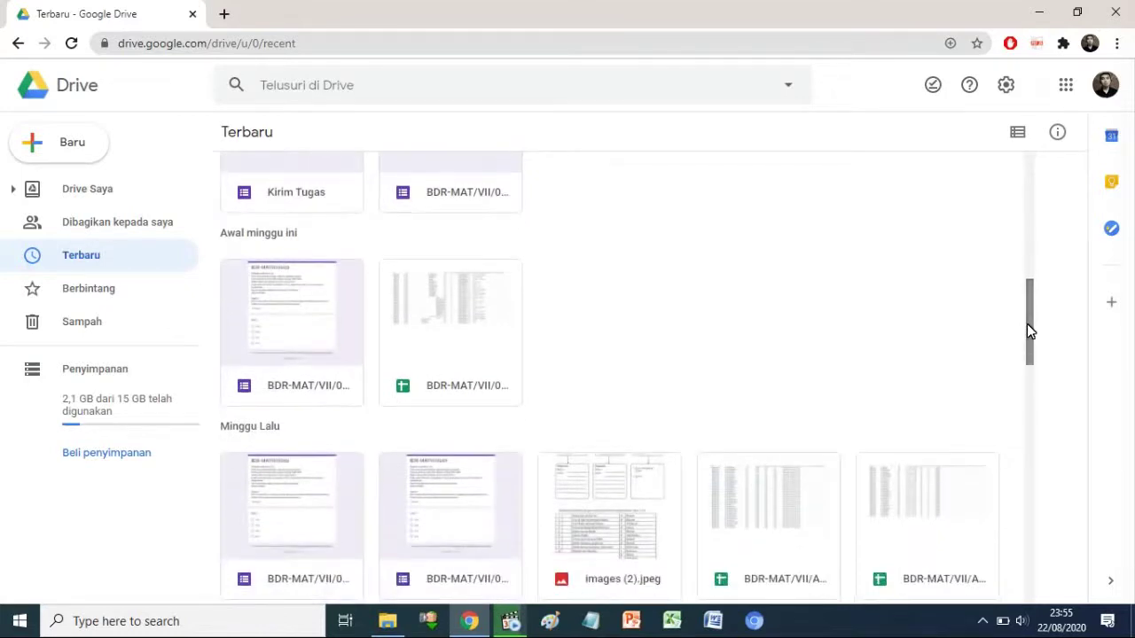
Open the BDR-MAT/VII/02/02 form's 94 responses in the linked Sheets spreadsheet
double_click(308, 540)
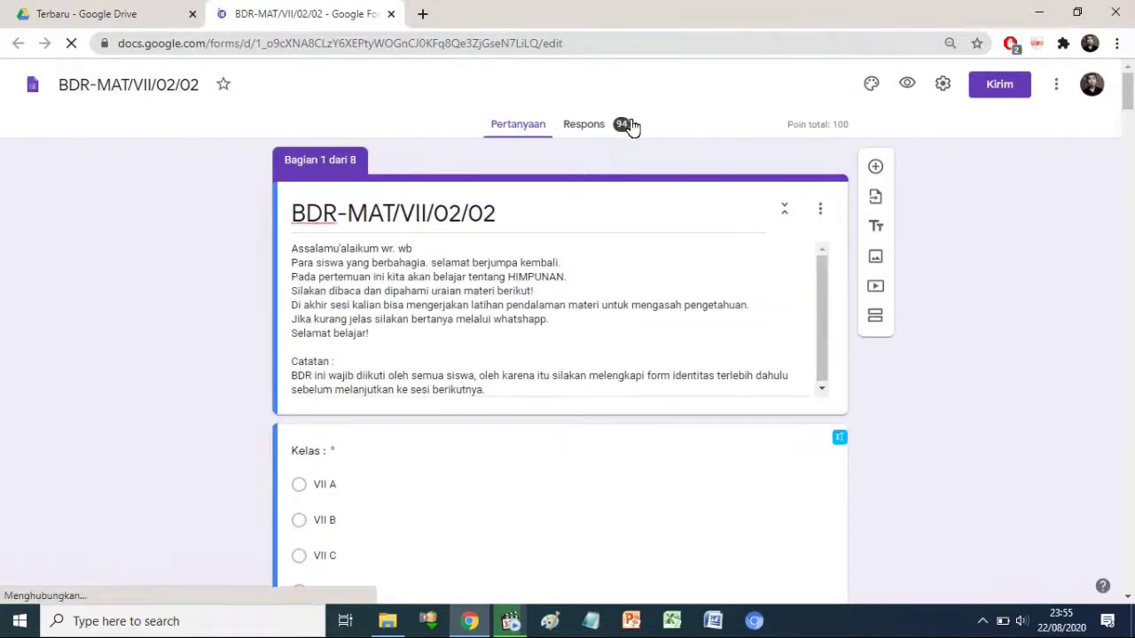
left_click(603, 129)
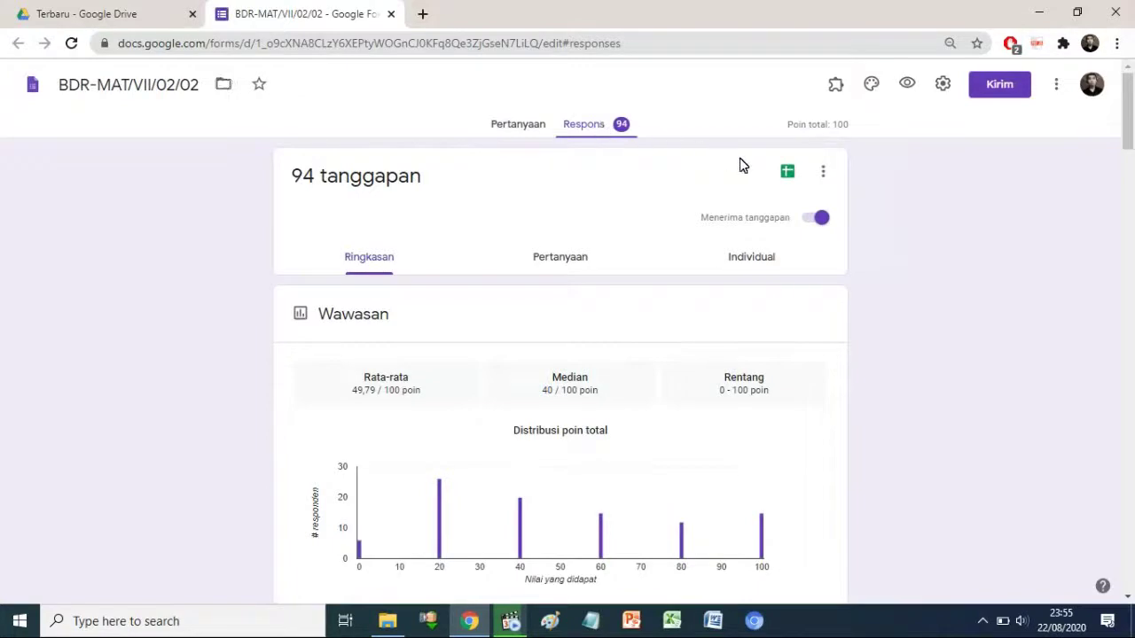
left_click(789, 174)
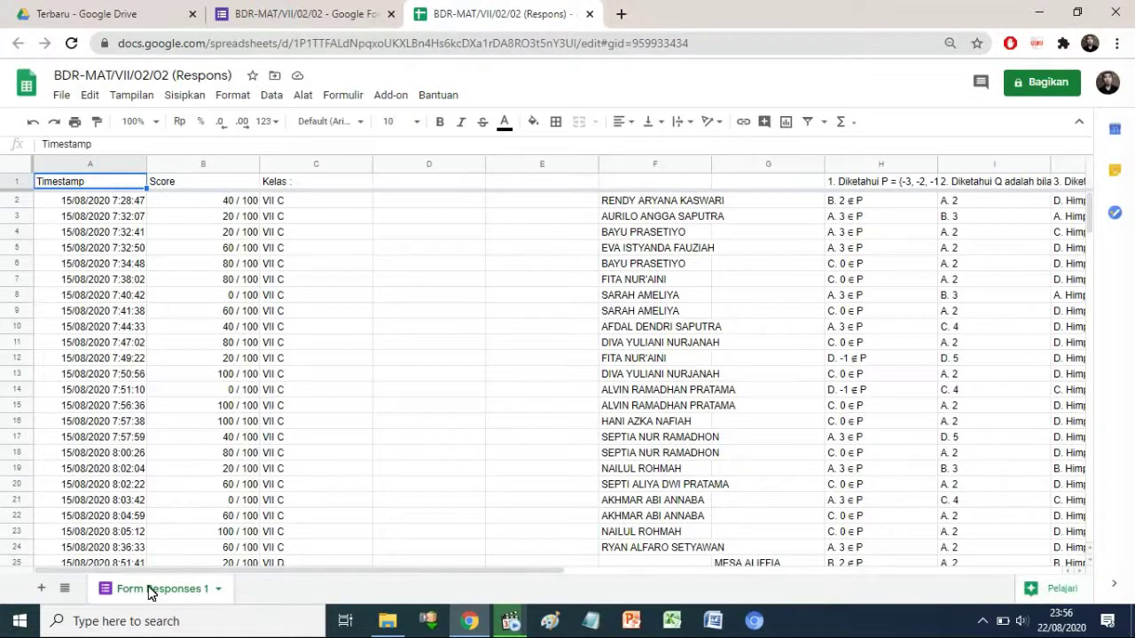
Add two new sheets and rename them VII A and VII B
left_click(43, 588)
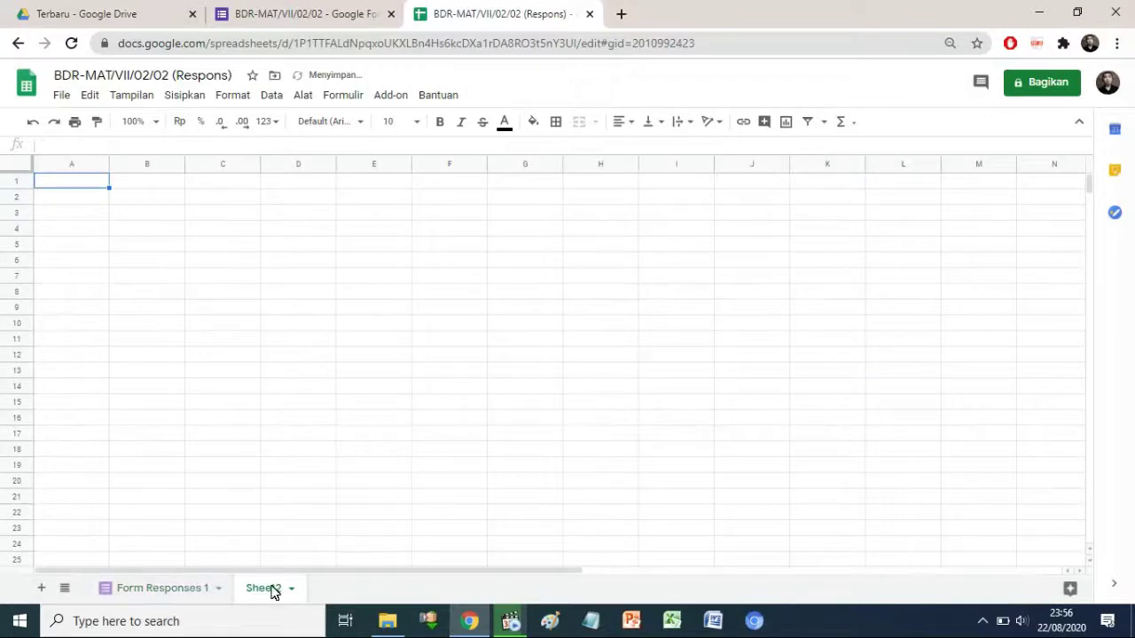
left_click(293, 588)
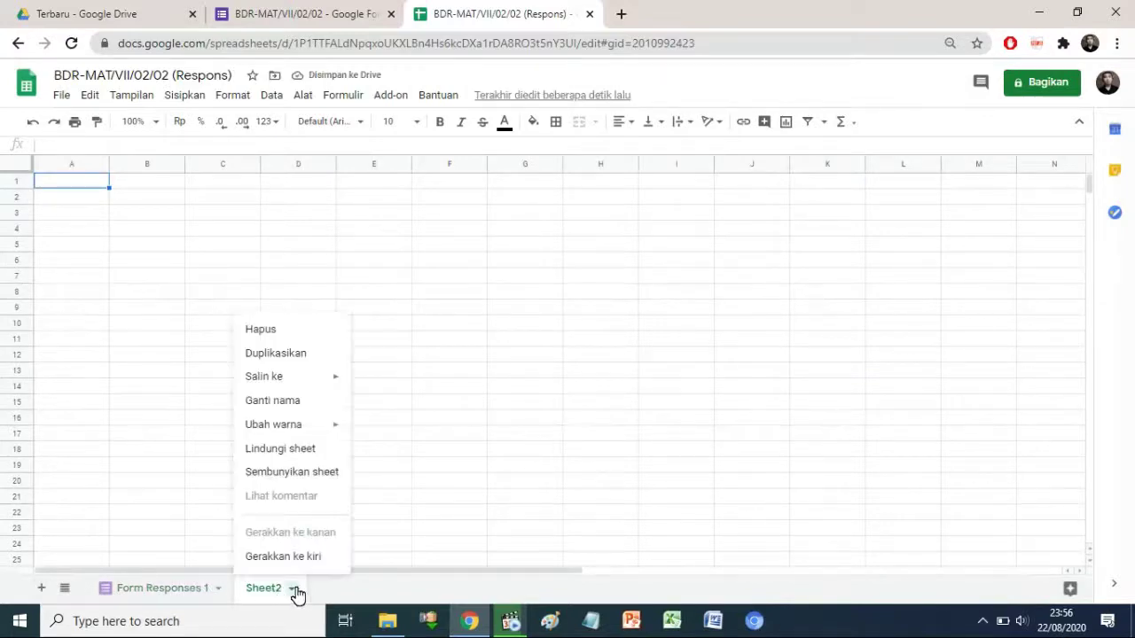
left_click(272, 401)
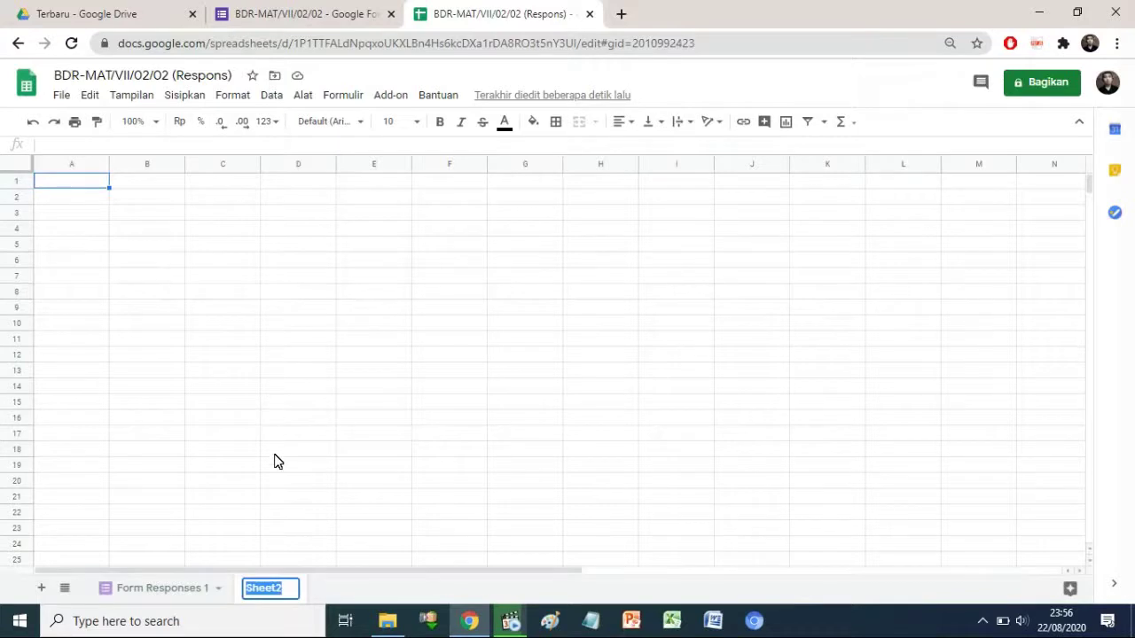
type("VII ")
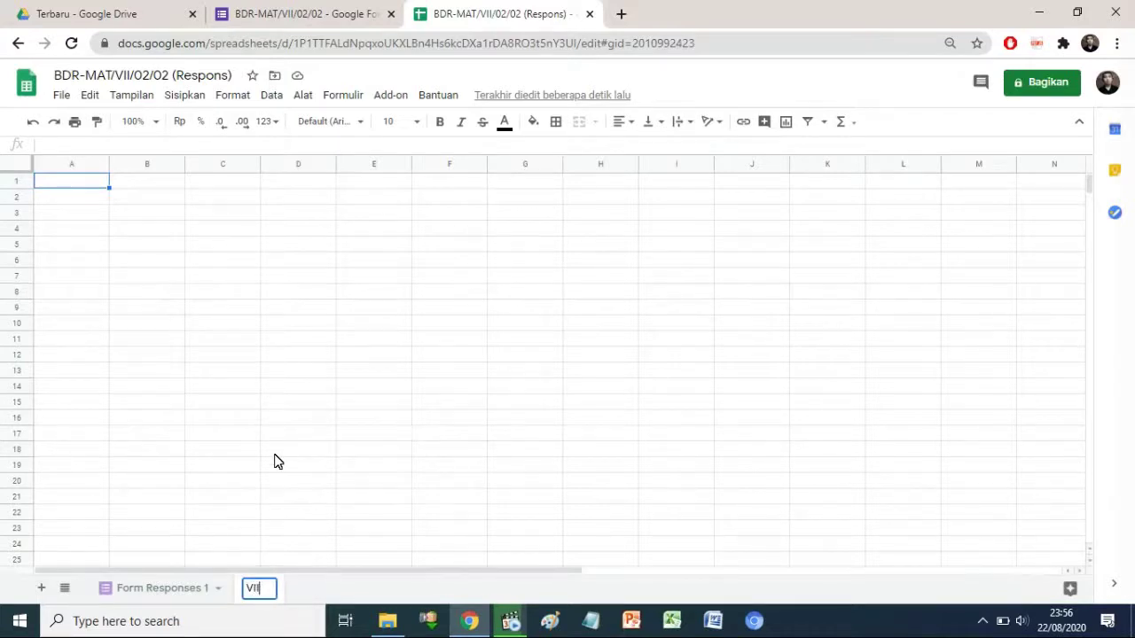
type("A")
key("Return")
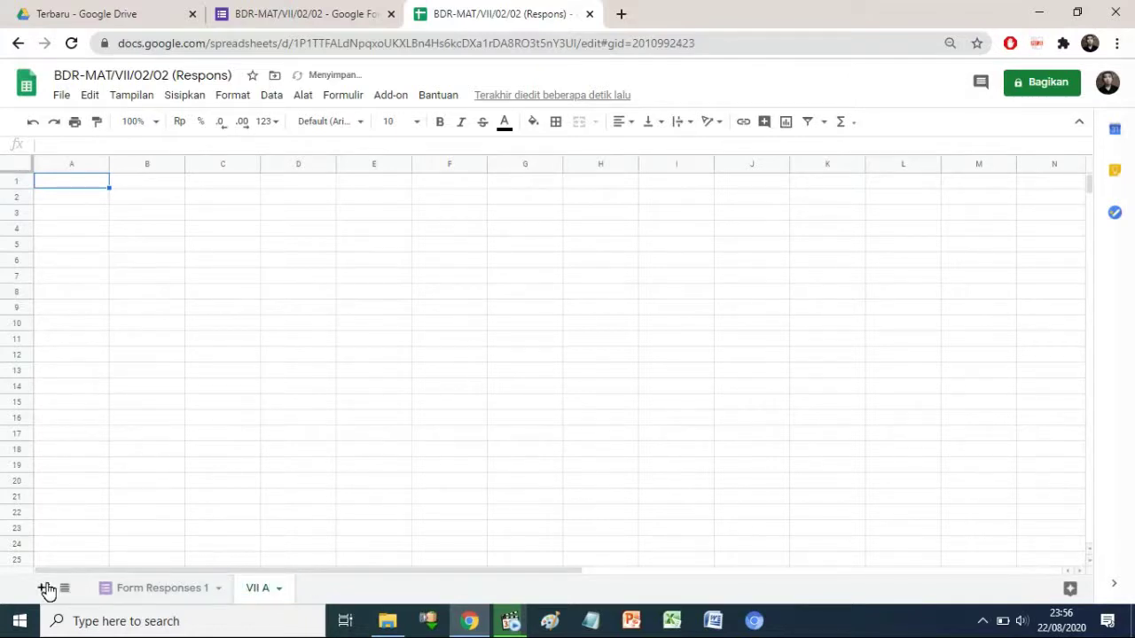
left_click(45, 590)
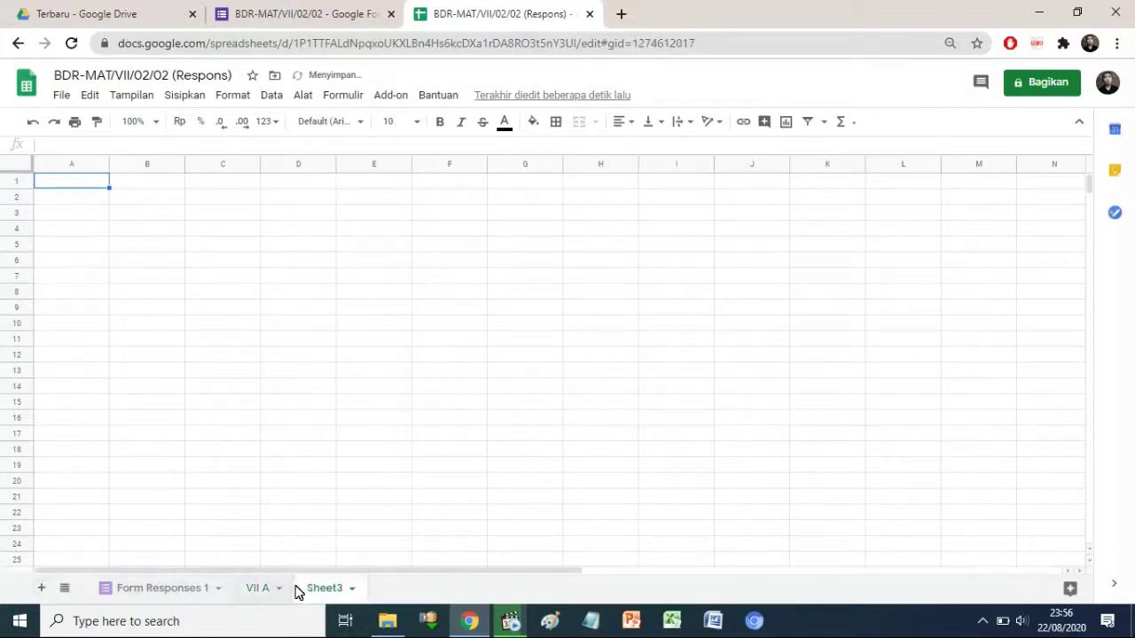
left_click(351, 589)
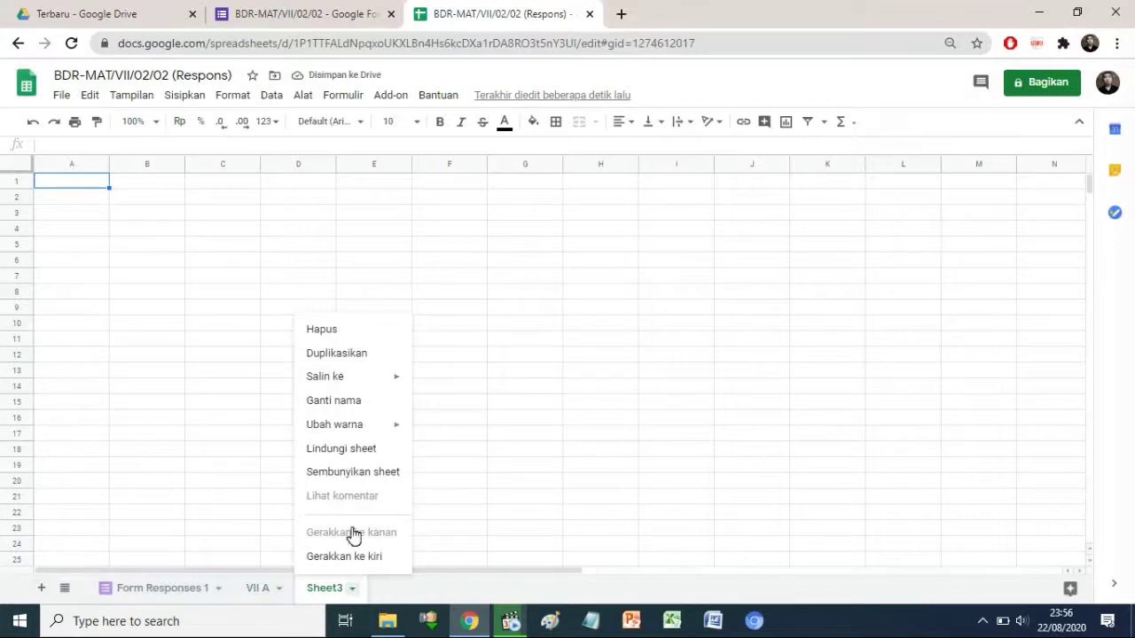
left_click(339, 401)
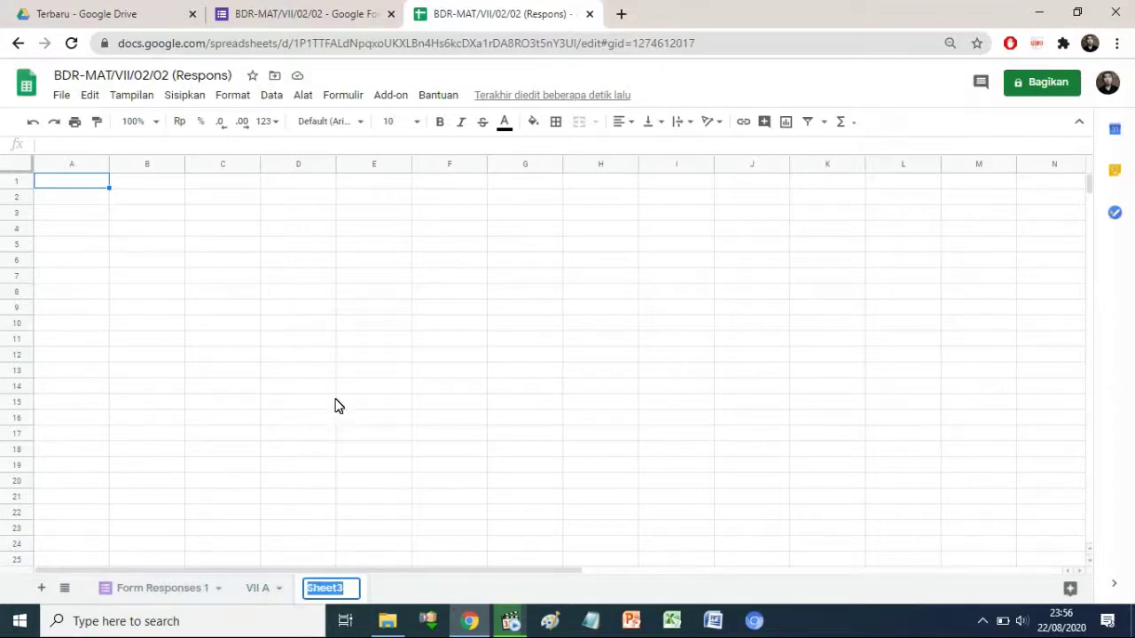
type("VII B")
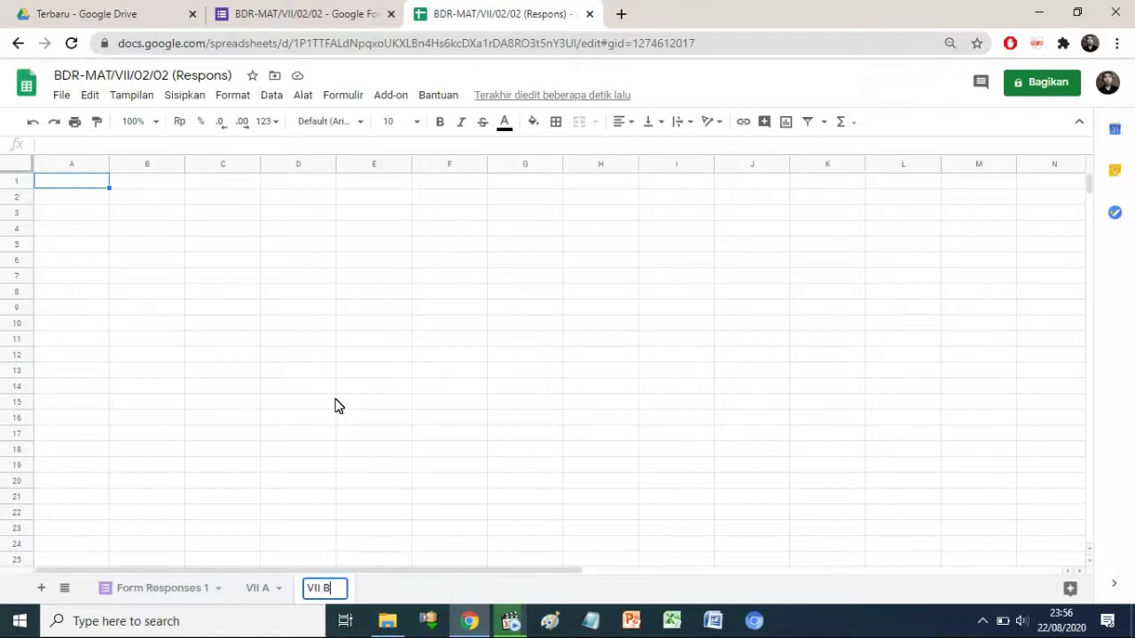
Add two more sheets and rename them VII C and VII D
left_click(45, 590)
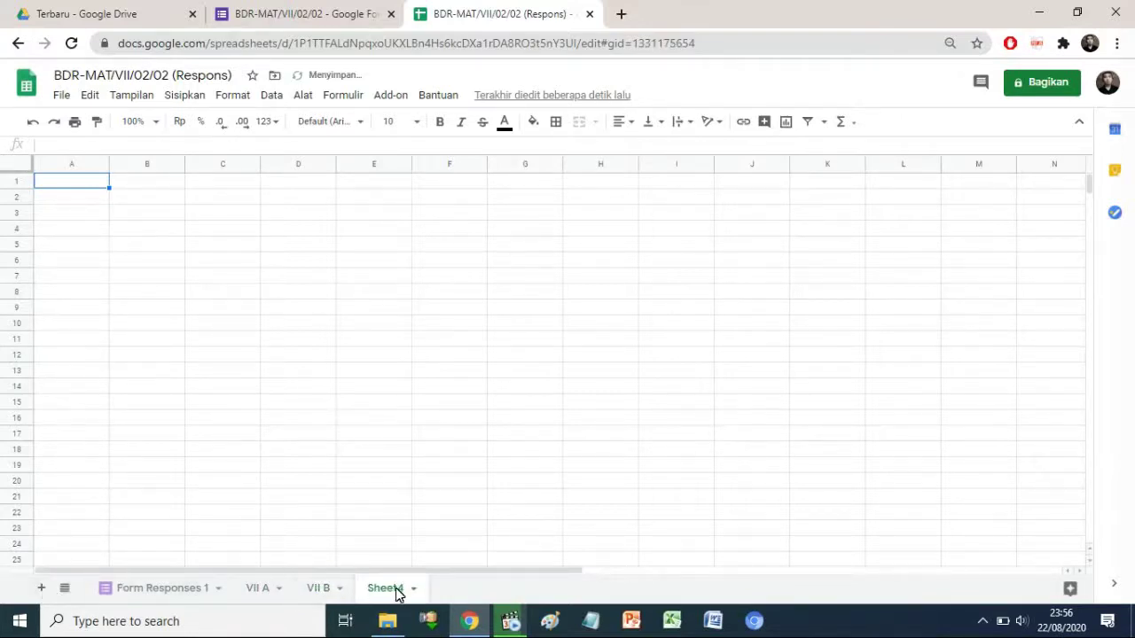
left_click(413, 588)
mouse_move(394, 424)
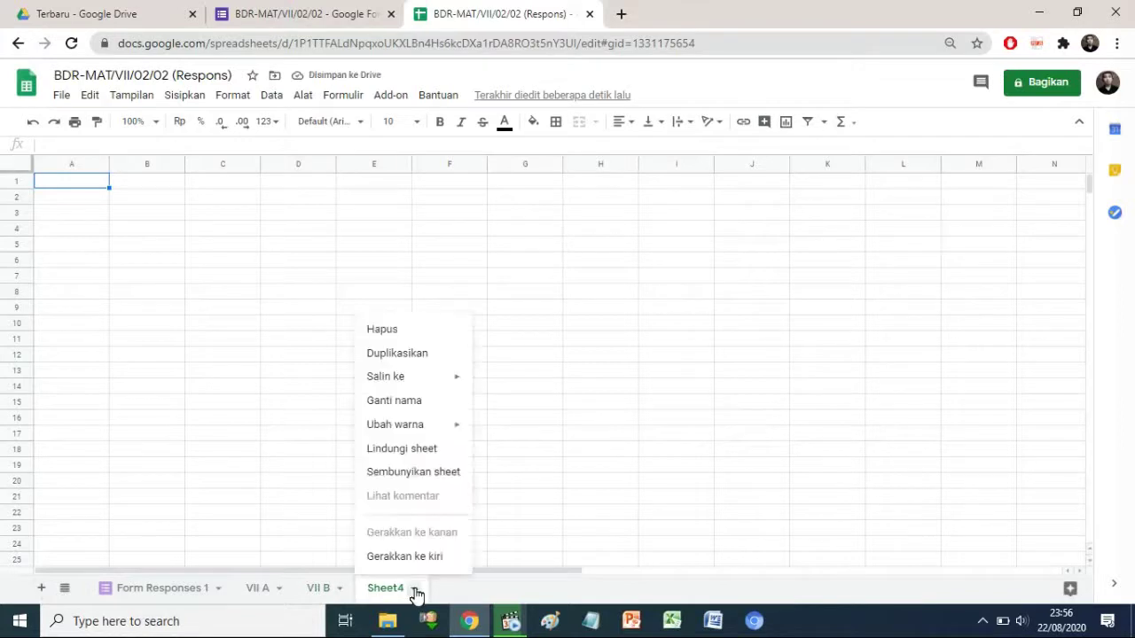
left_click(406, 402)
type("V")
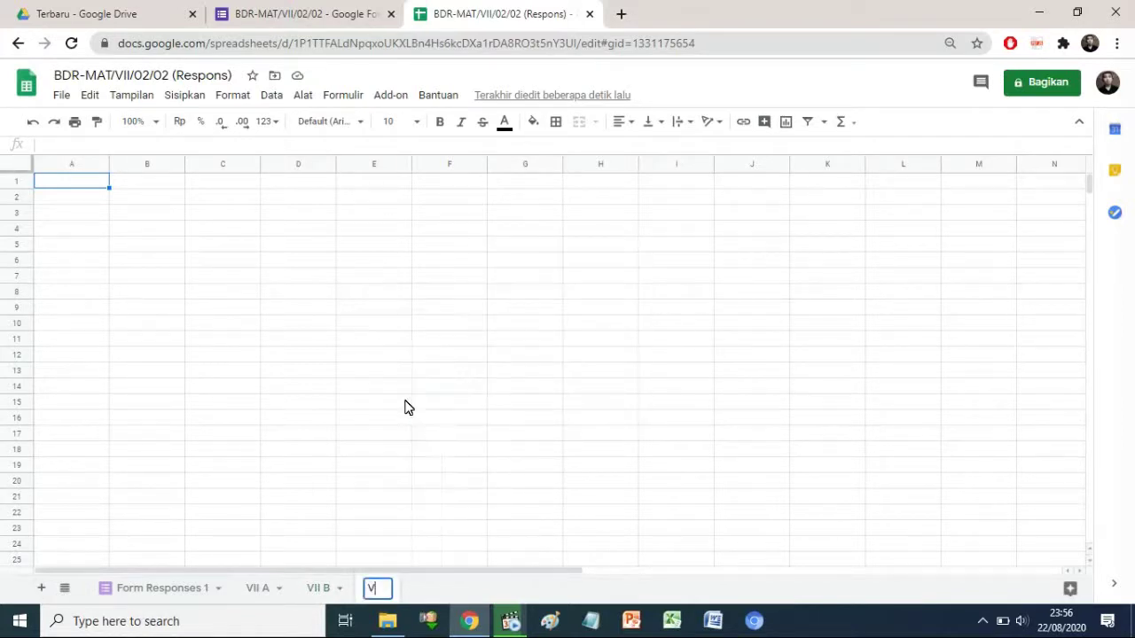
type("II C")
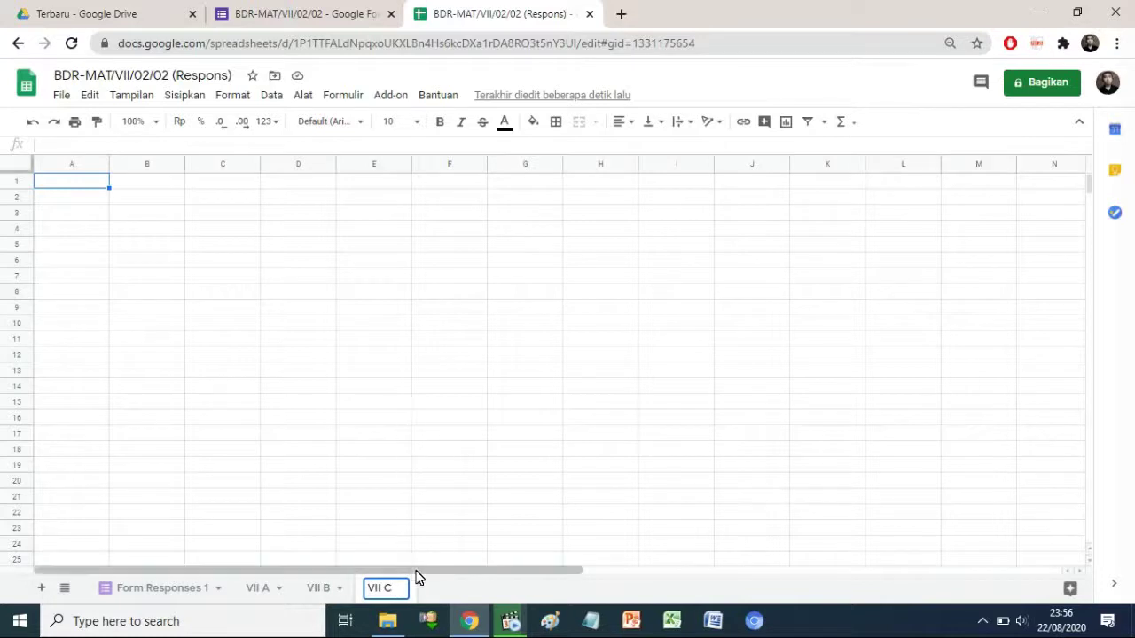
key("Return")
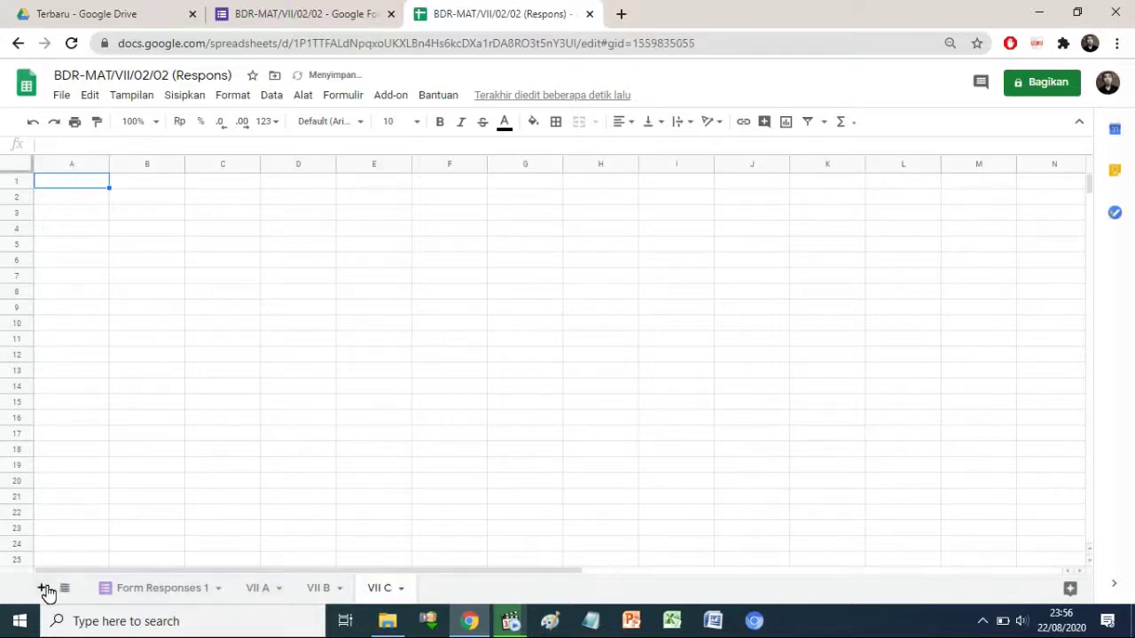
left_click(43, 589)
left_click(479, 590)
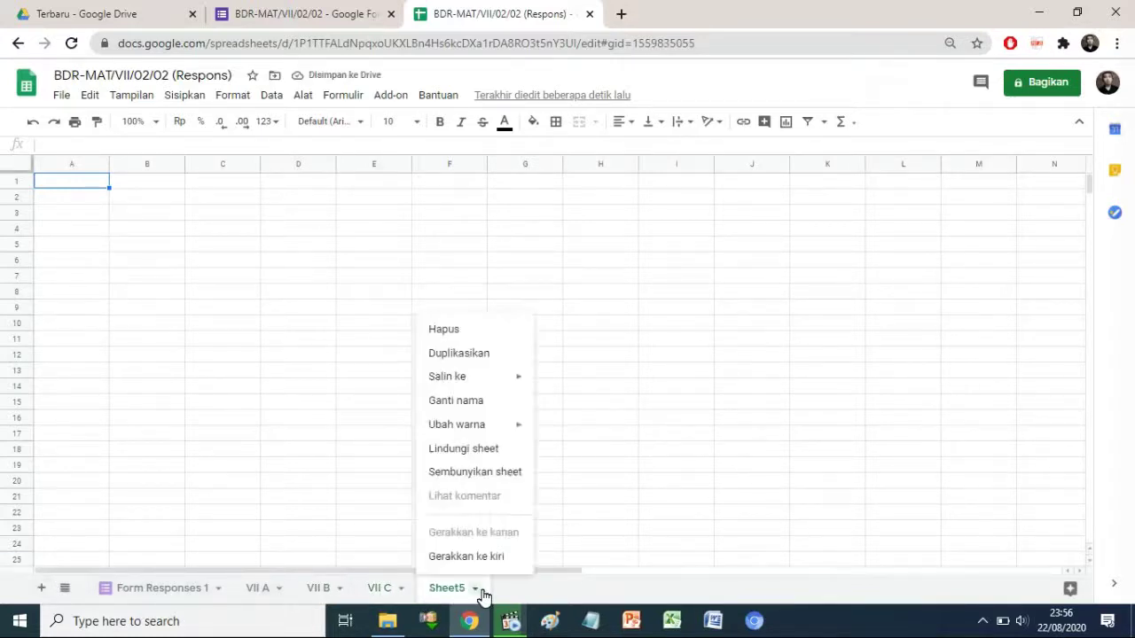
left_click(467, 403)
type("V")
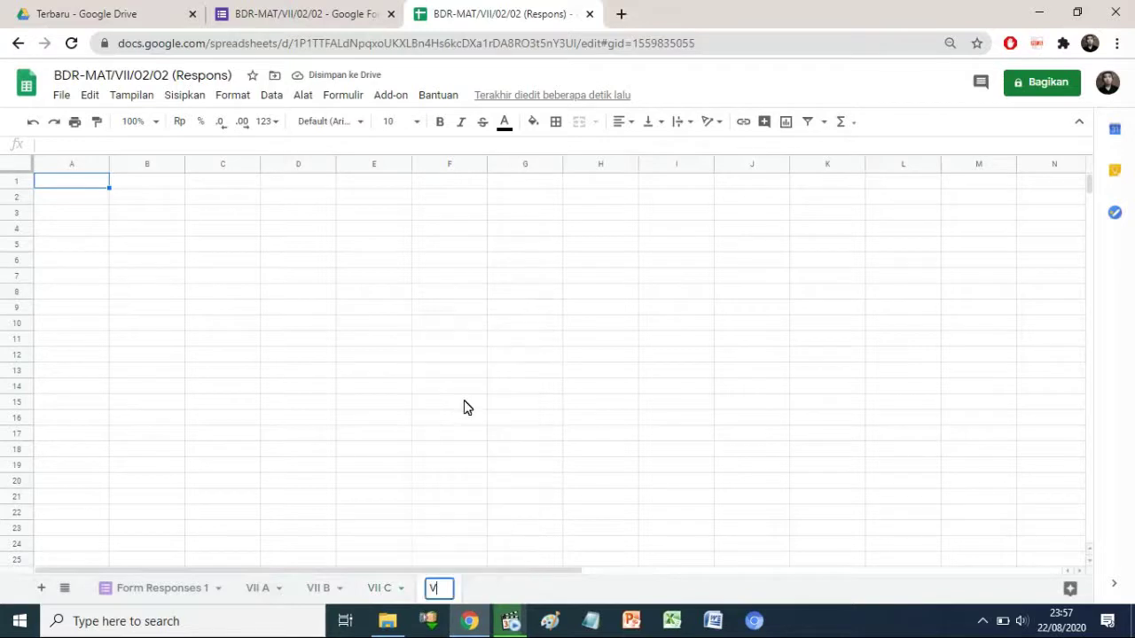
type("II D")
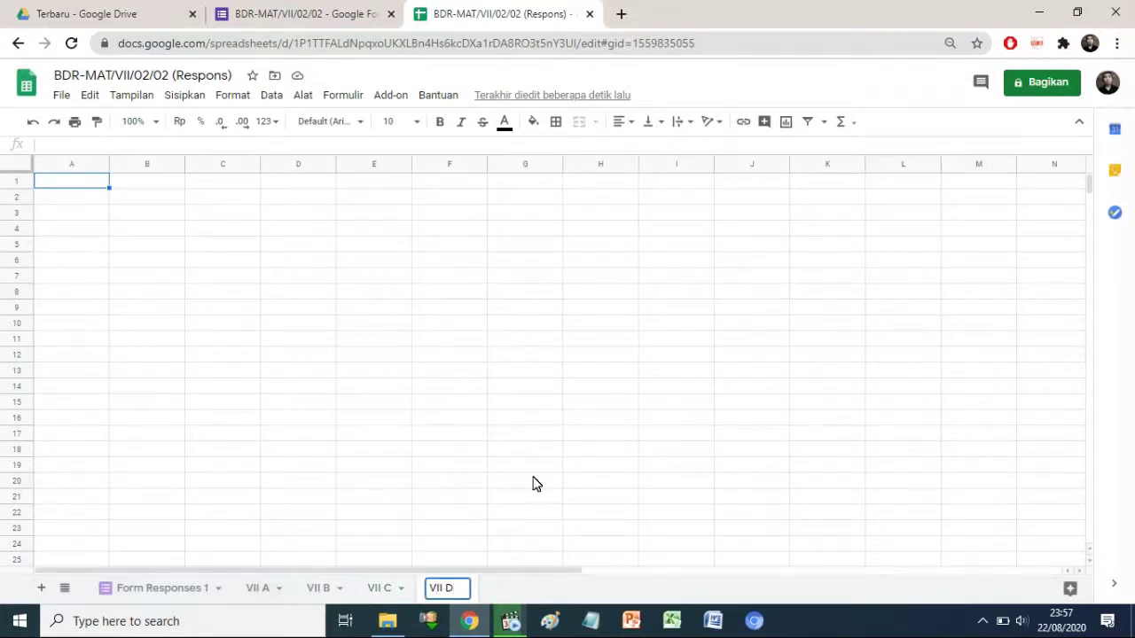
key("Return")
Glance at Form Responses 1, then go to the blank VII A sheet
left_click(145, 594)
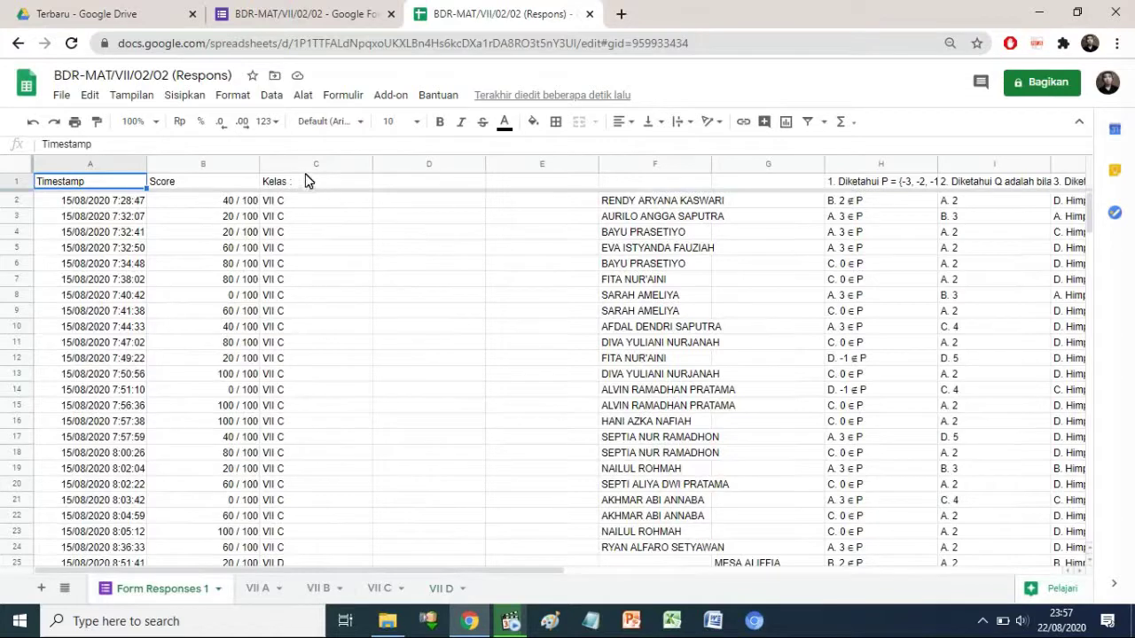
left_click(260, 590)
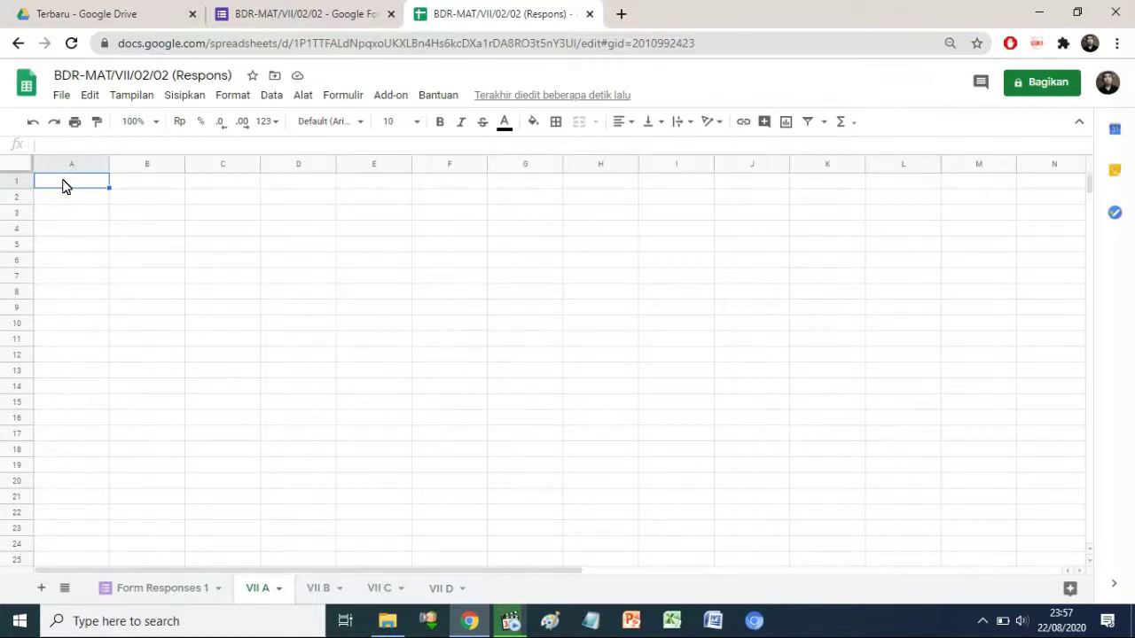
Begin an =Query( formula in VII A's A1 referencing the Form Responses 1 sheet
type("=")
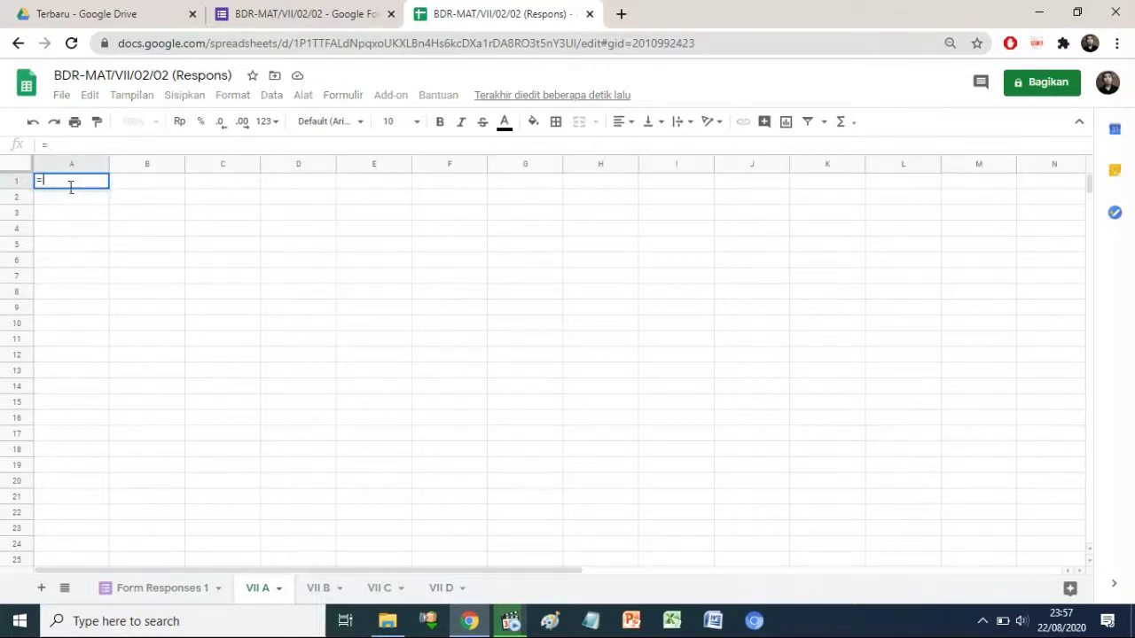
type("Qu")
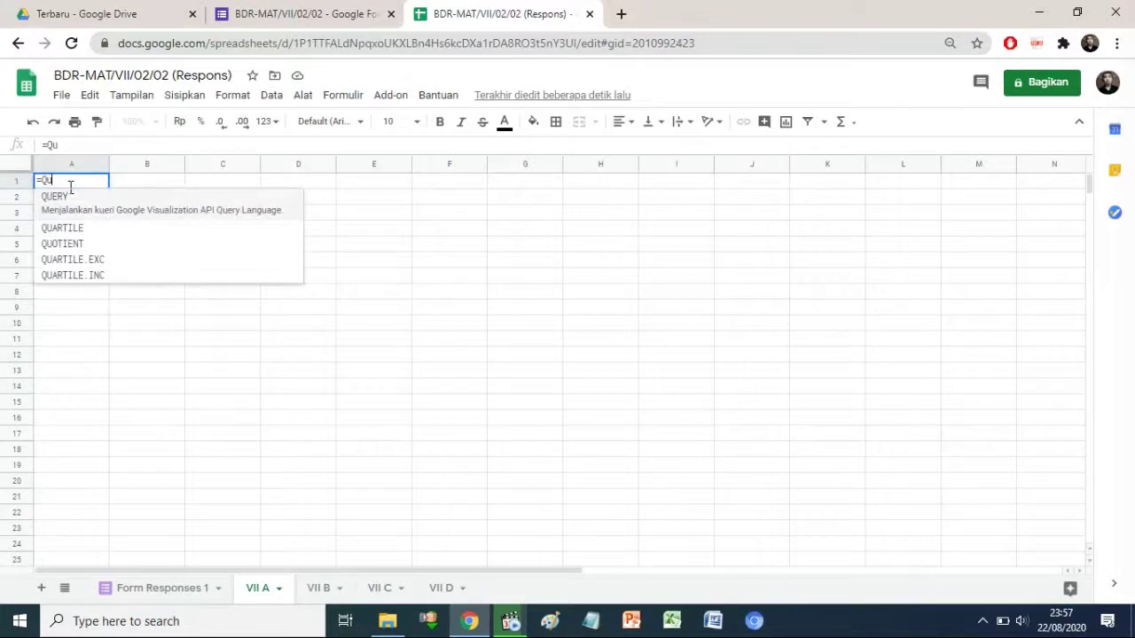
type("ery")
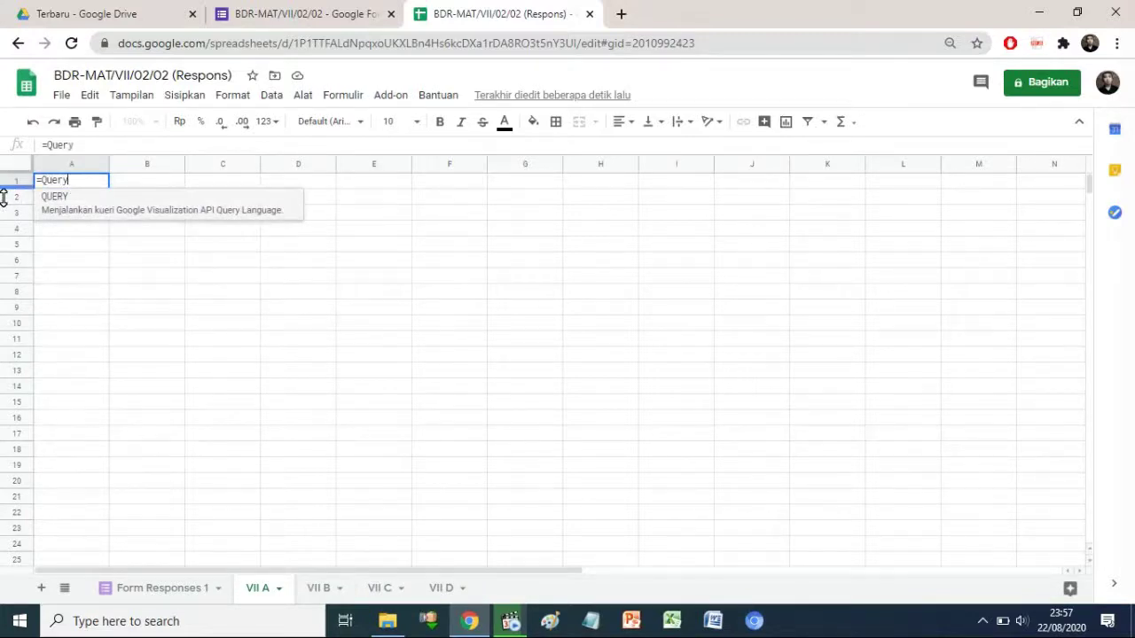
type("(")
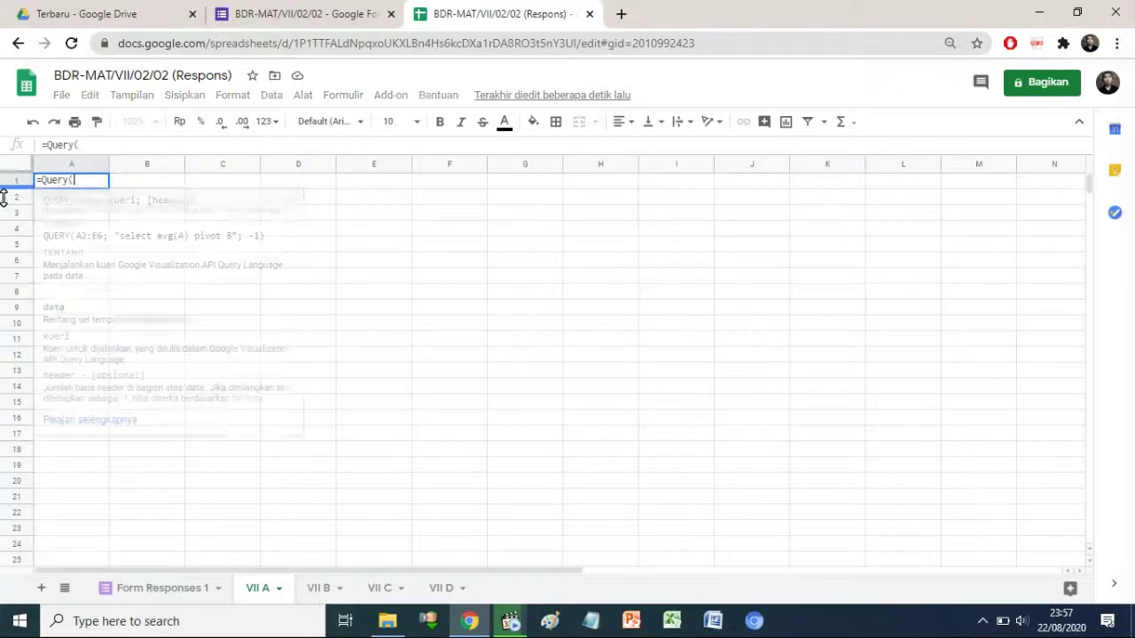
type(")")
key("Left")
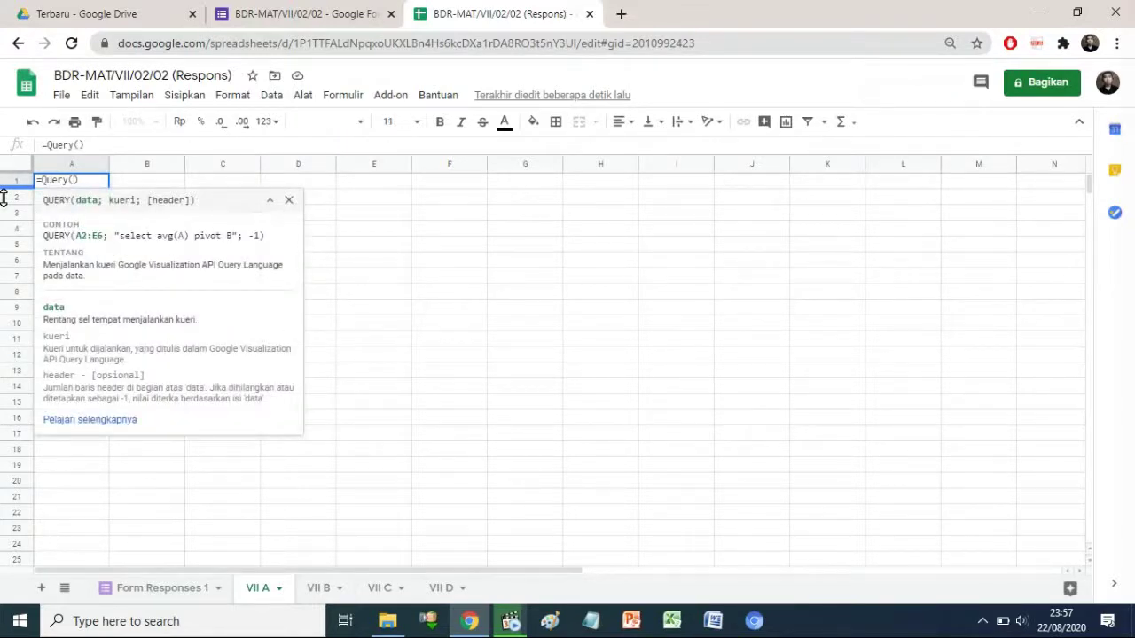
type("For")
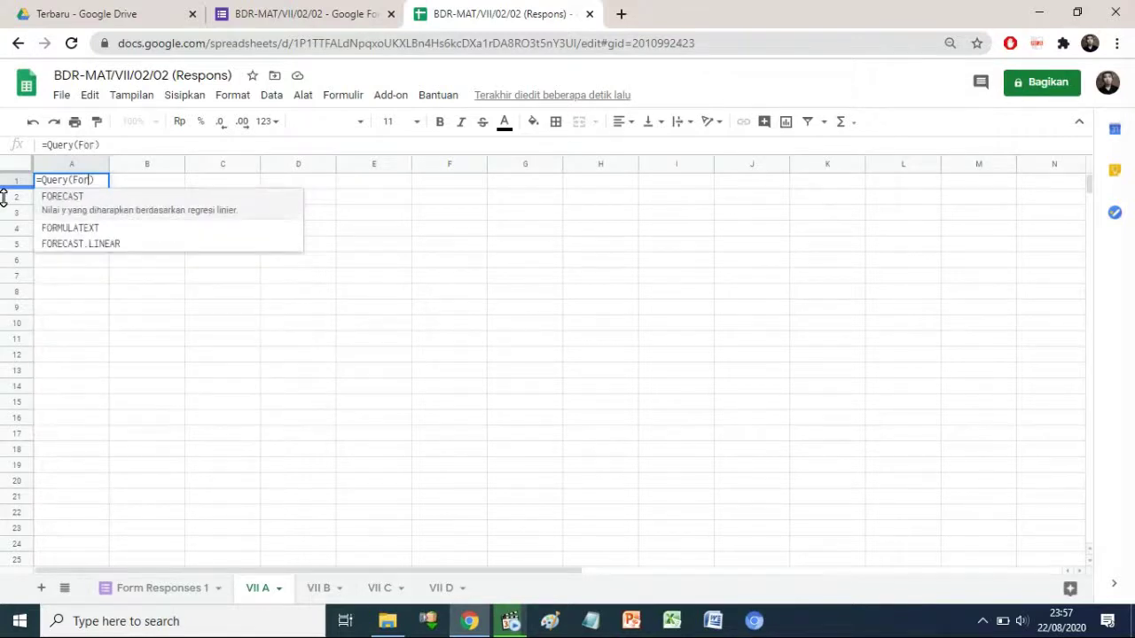
type("m R")
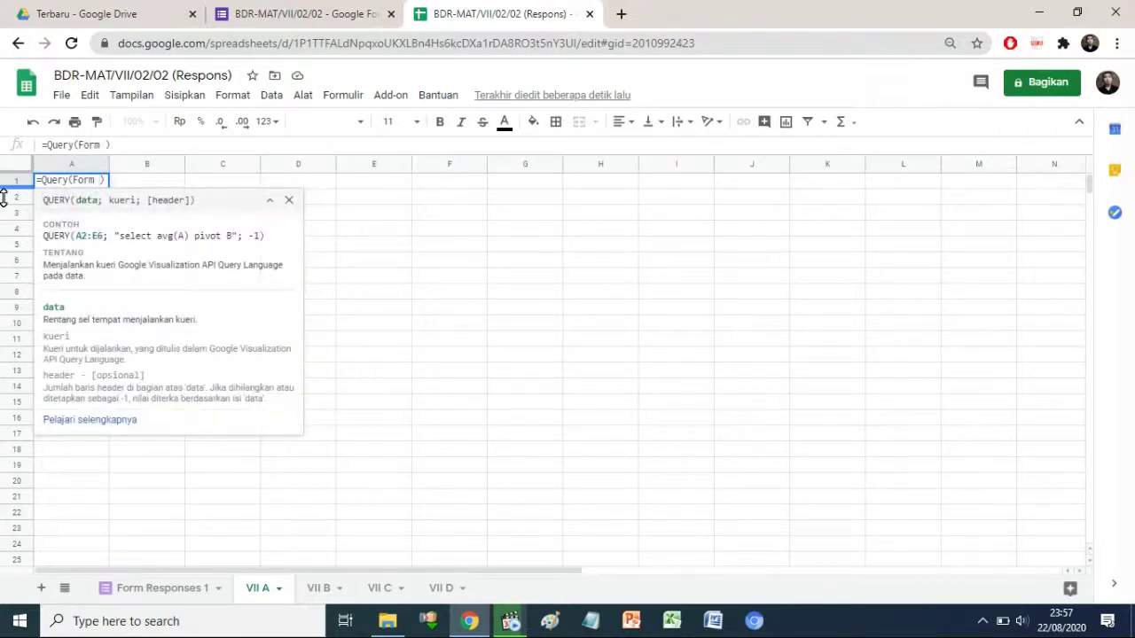
type("e")
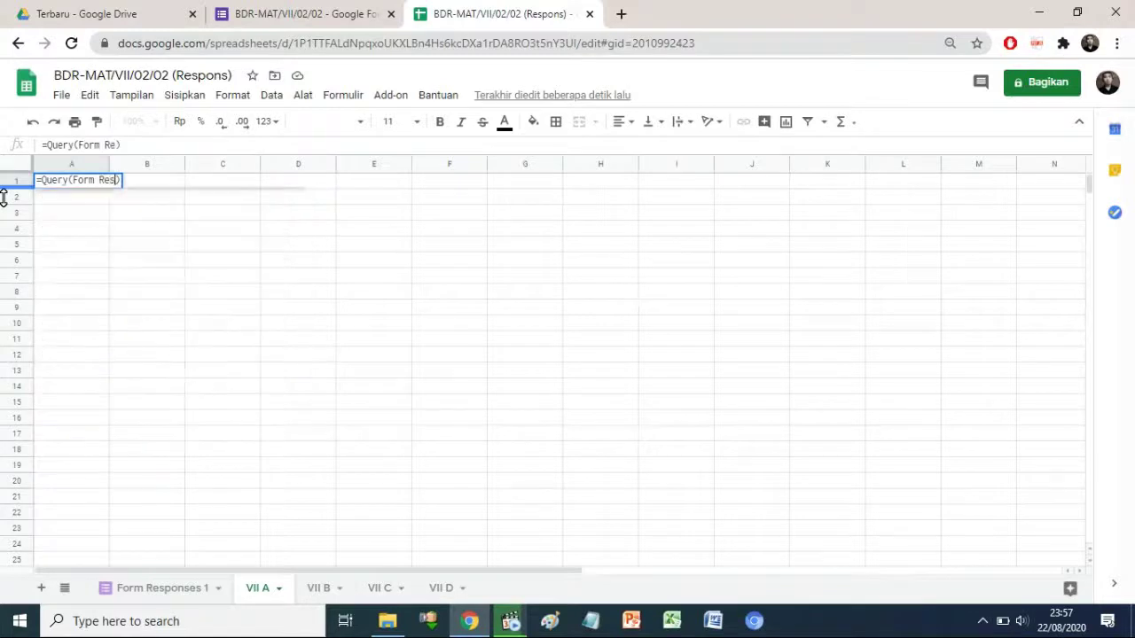
type("spon")
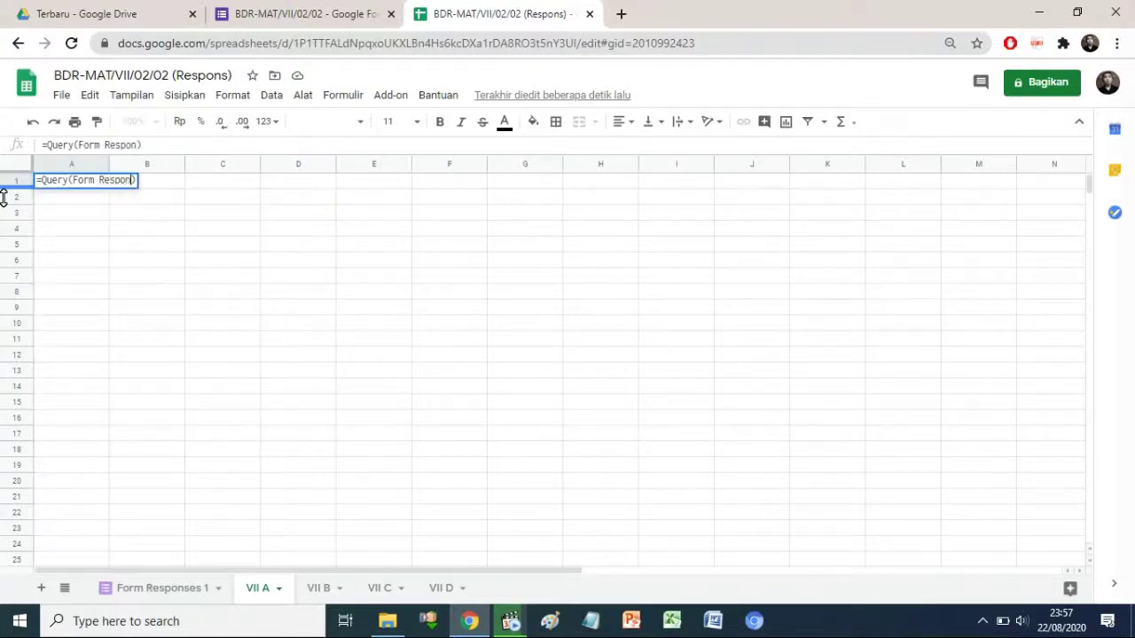
type("ses")
type(" 1q")
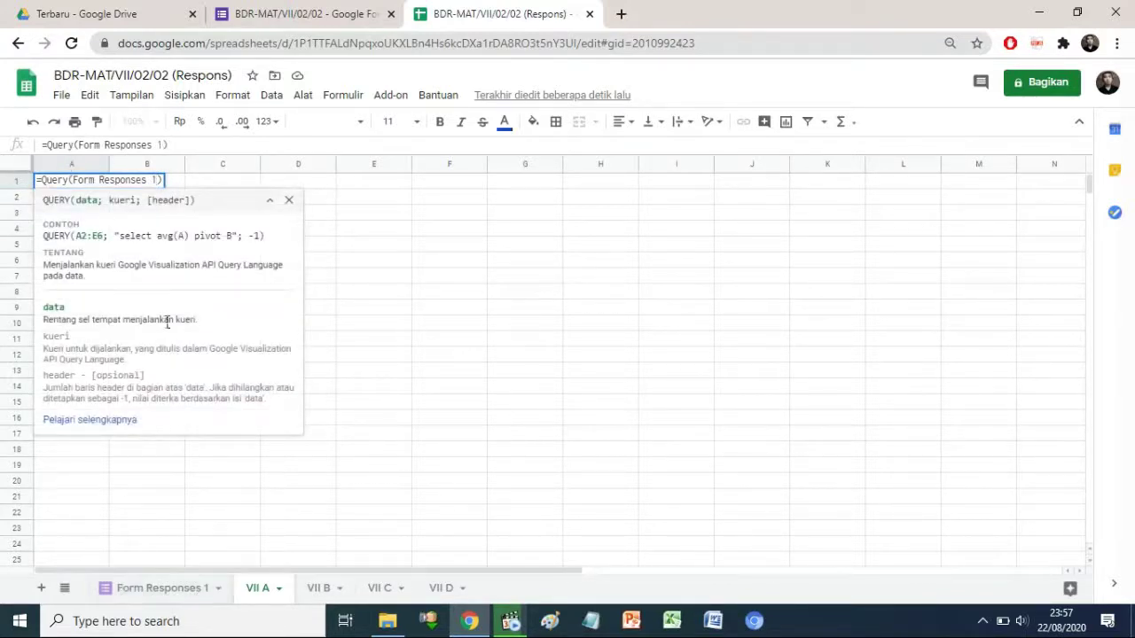
left_click(171, 149)
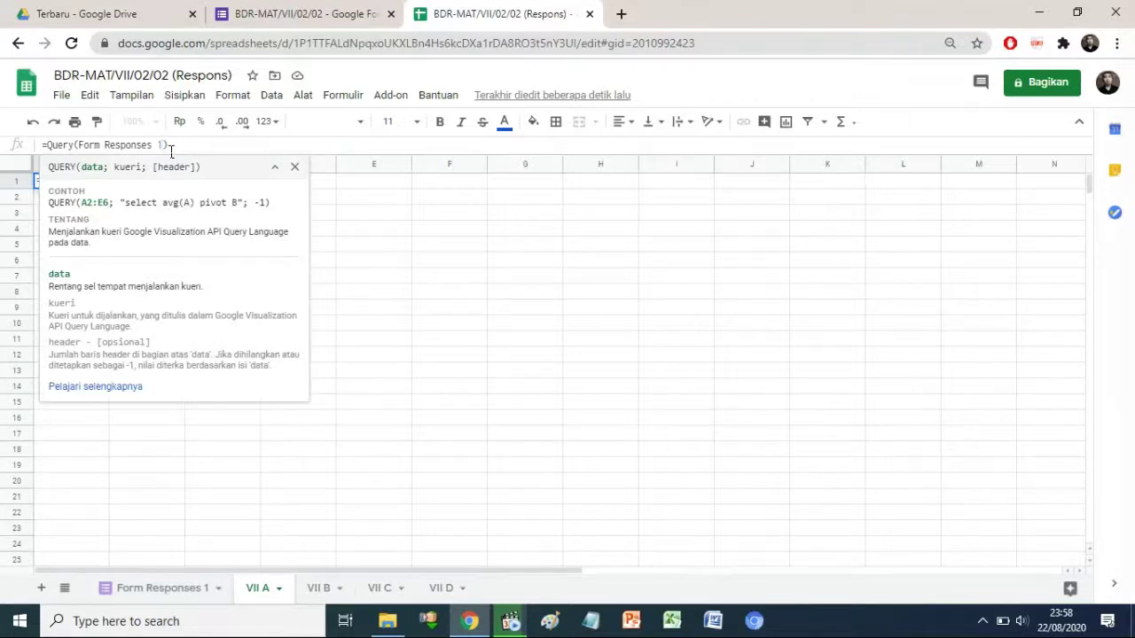
type("A:")
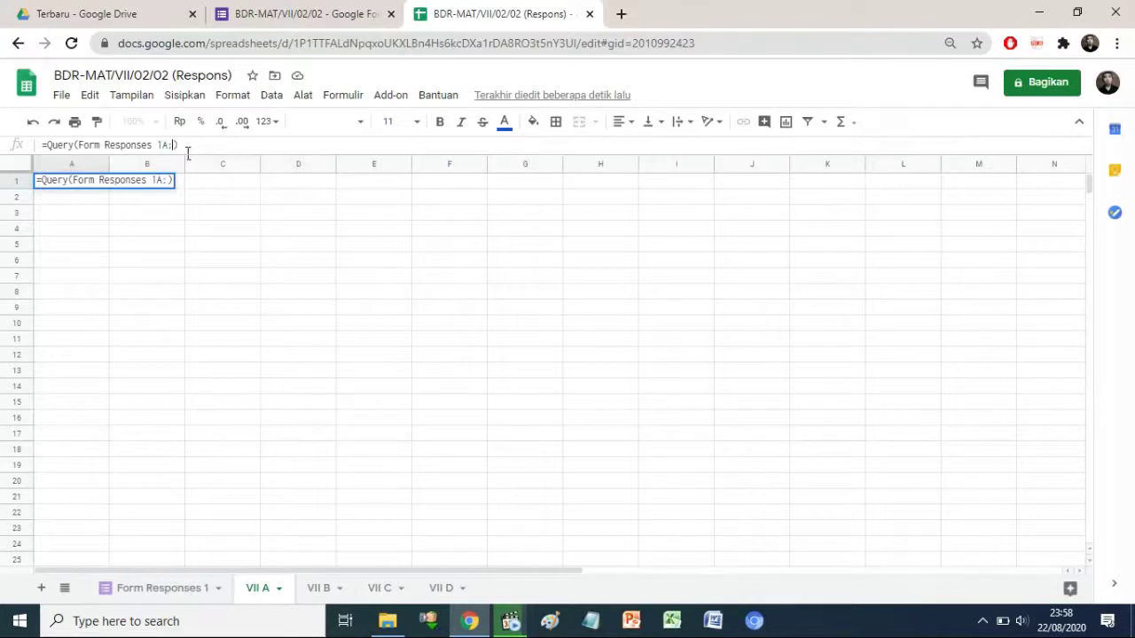
left_click(178, 150)
type("!")
left_click(169, 149)
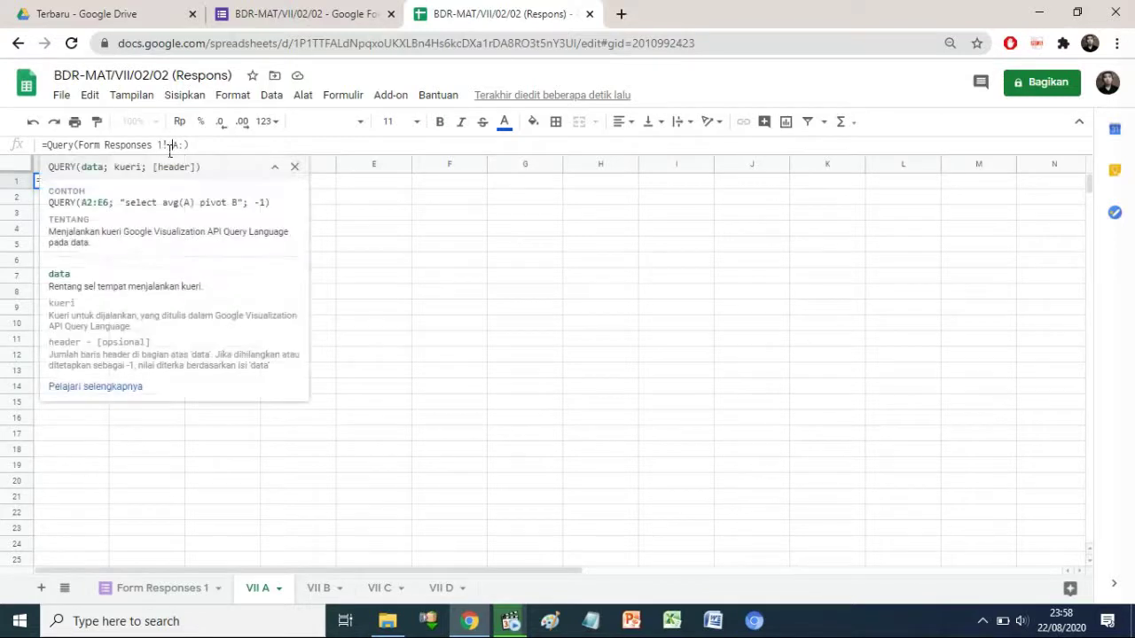
type("'")
type("'")
After checking Form Responses 1's columns, set the range to A:L and add "Select * Where"
left_click(156, 591)
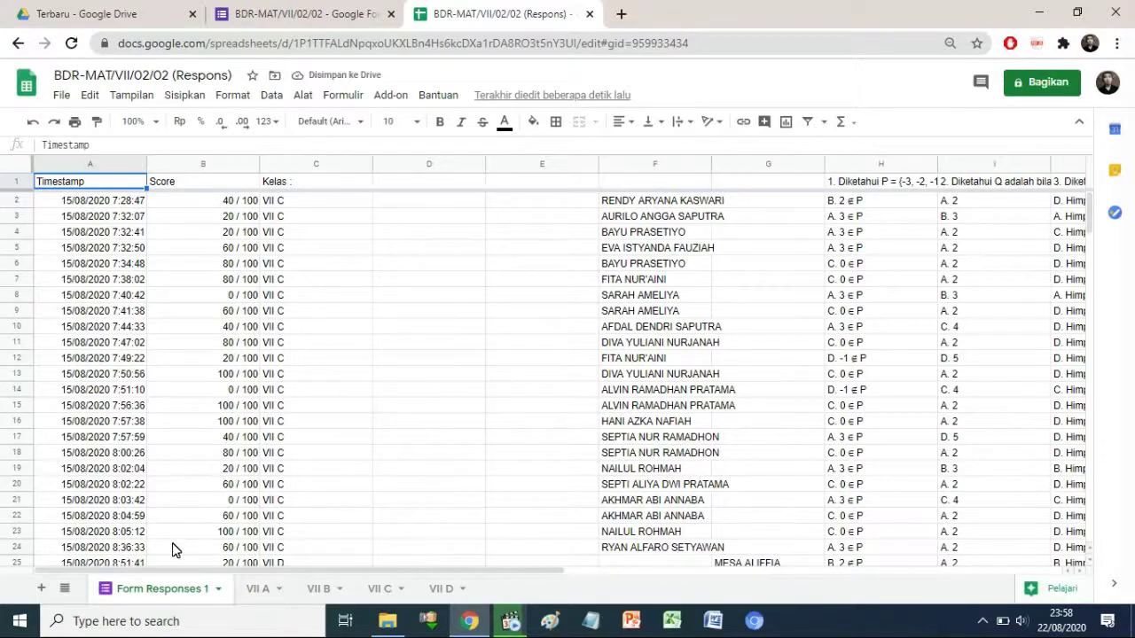
left_click_drag(172, 568, 653, 575)
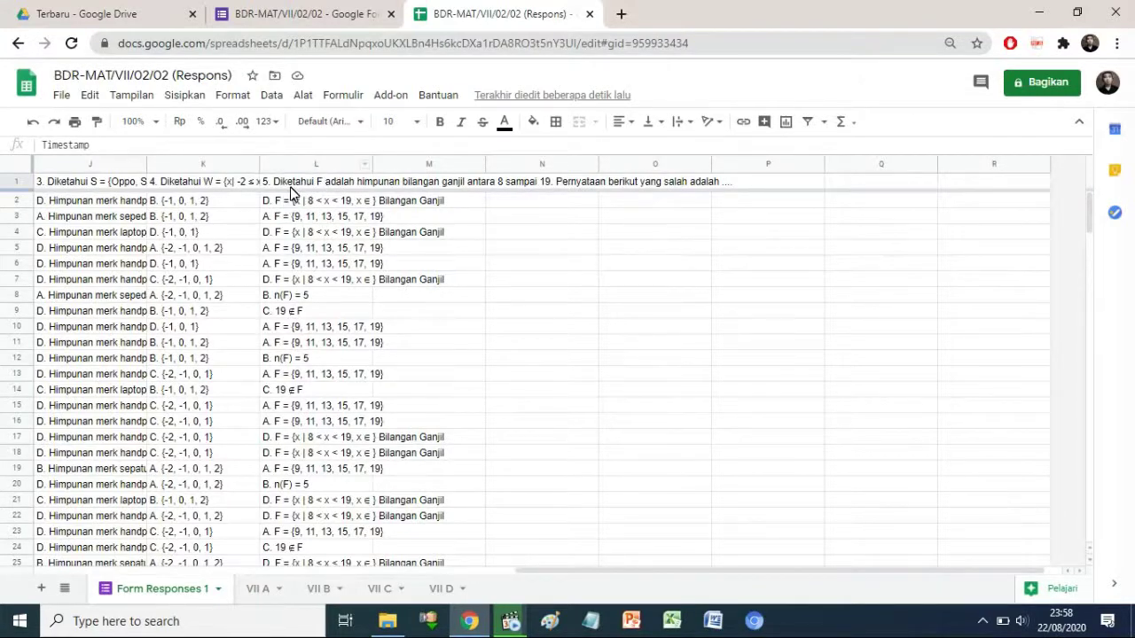
left_click(258, 591)
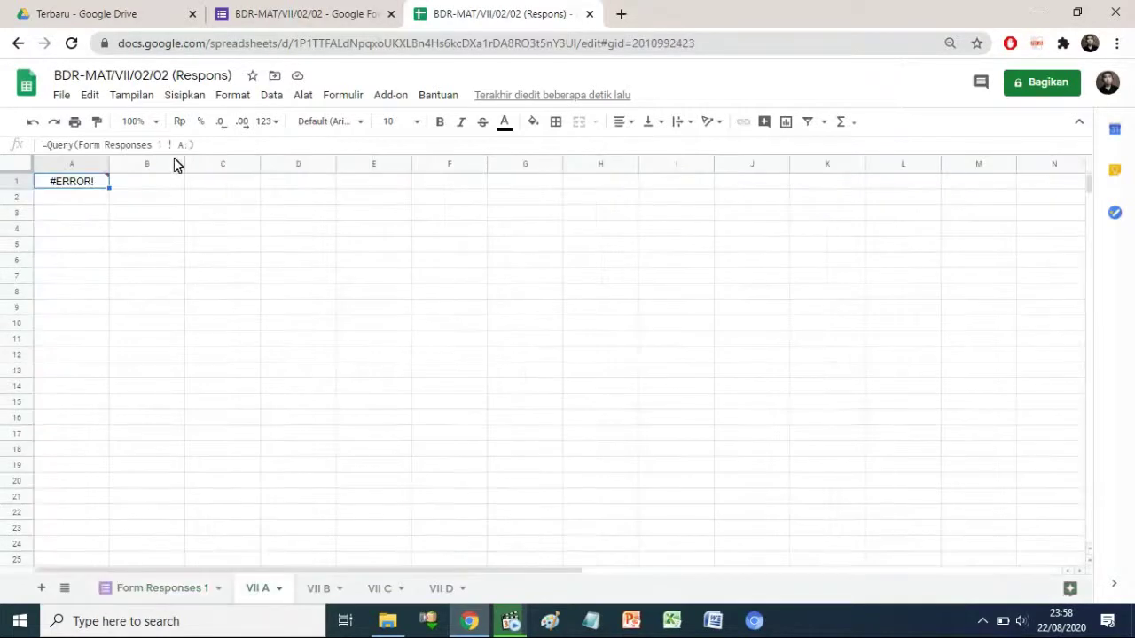
left_click(195, 146)
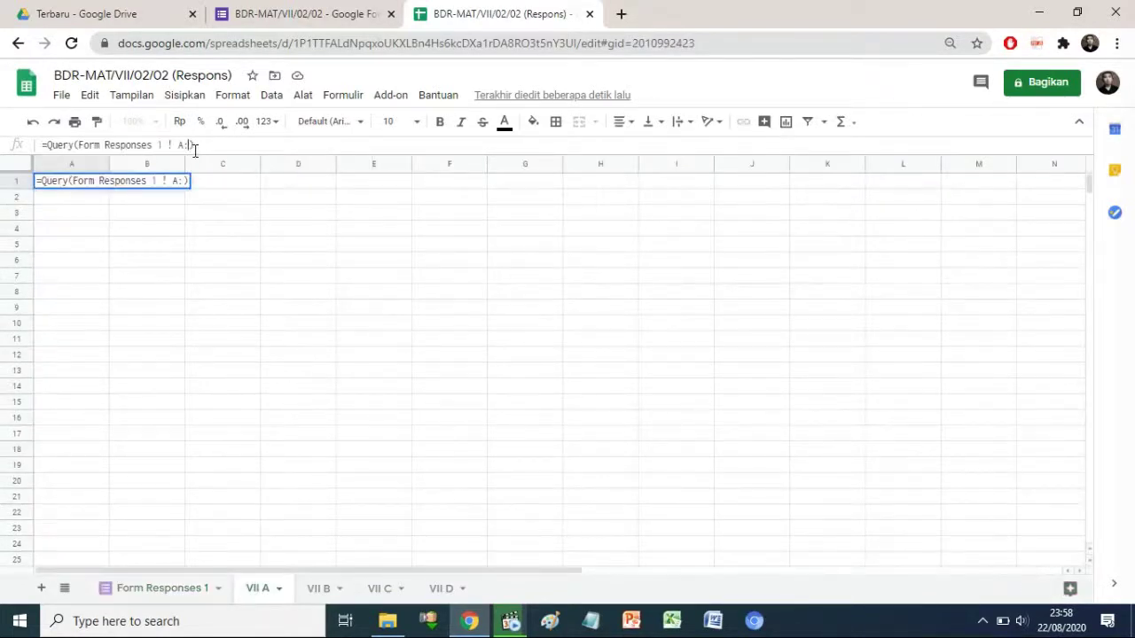
type("L")
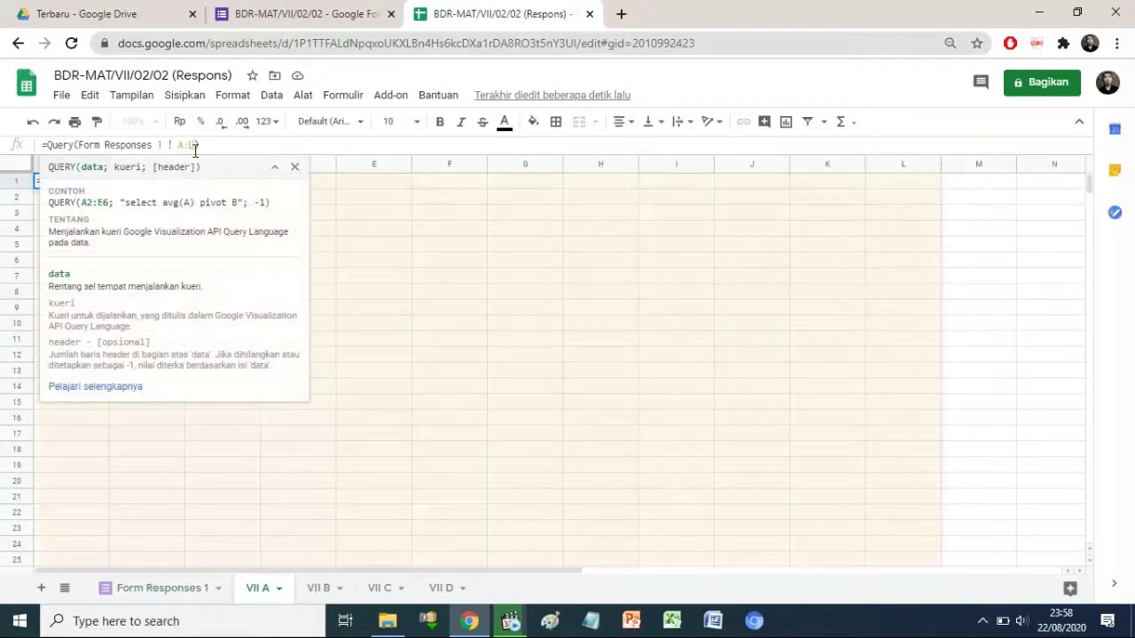
type("; ")
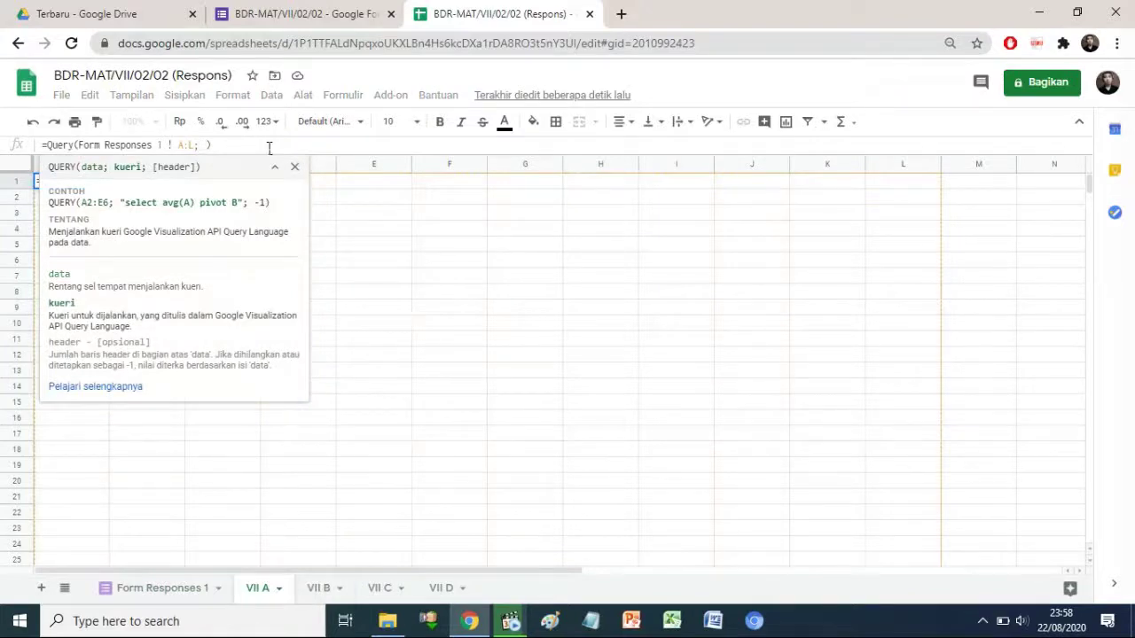
type("\"")
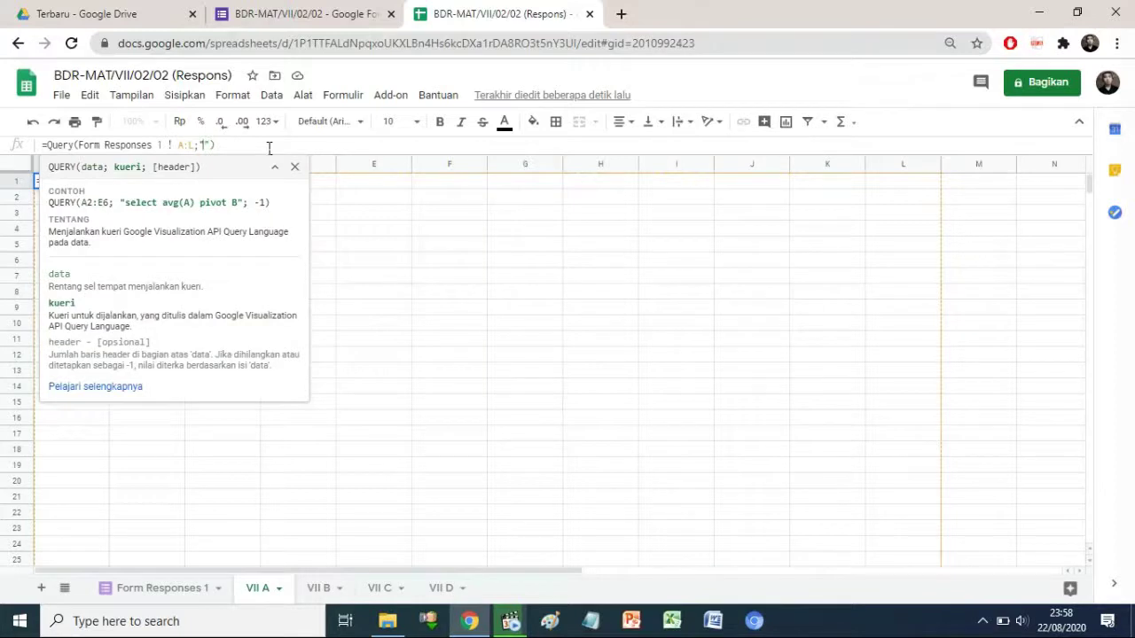
type("Sel")
type("ect")
type(" * W")
type("here")
Add the criterion C='VII A' to the A1 QUERY and commit the formula
left_click(163, 589)
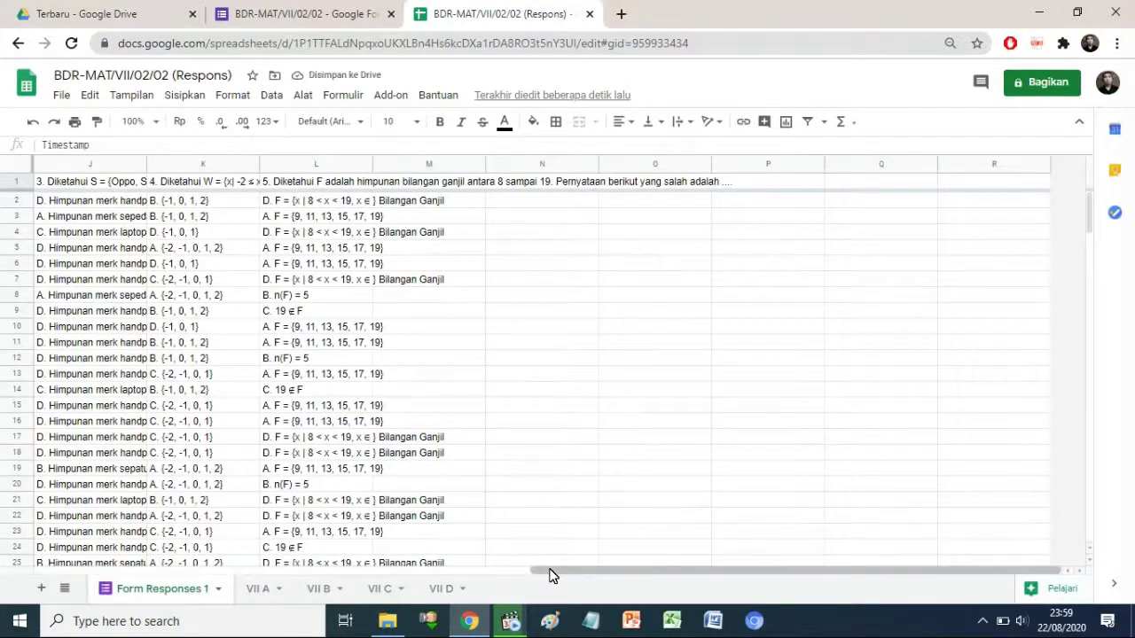
left_click_drag(552, 573, 70, 585)
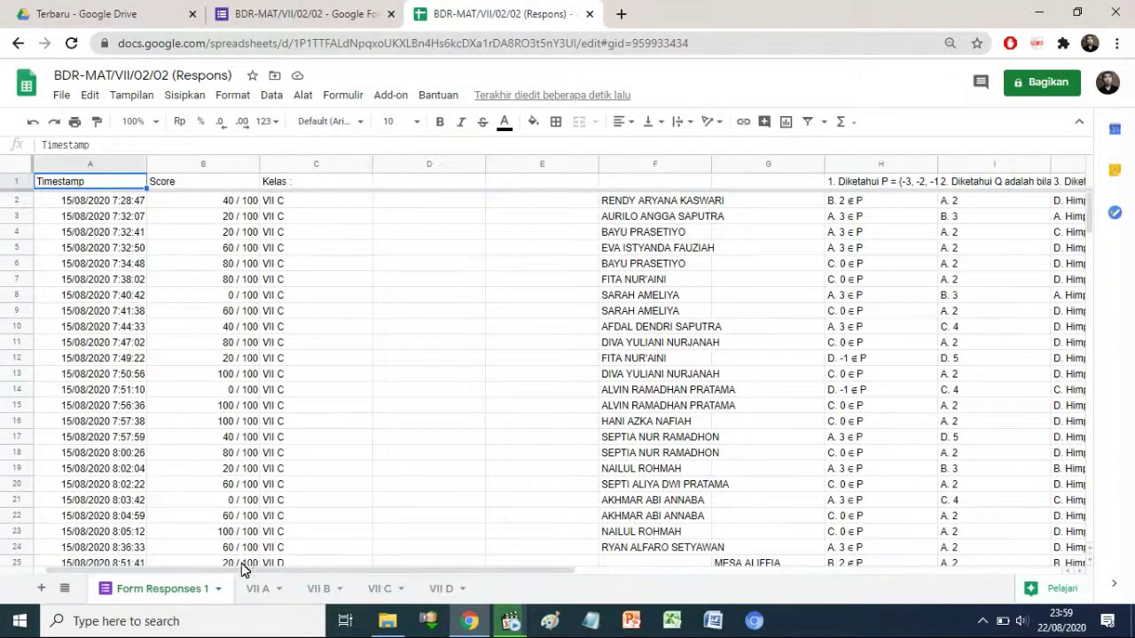
left_click(257, 589)
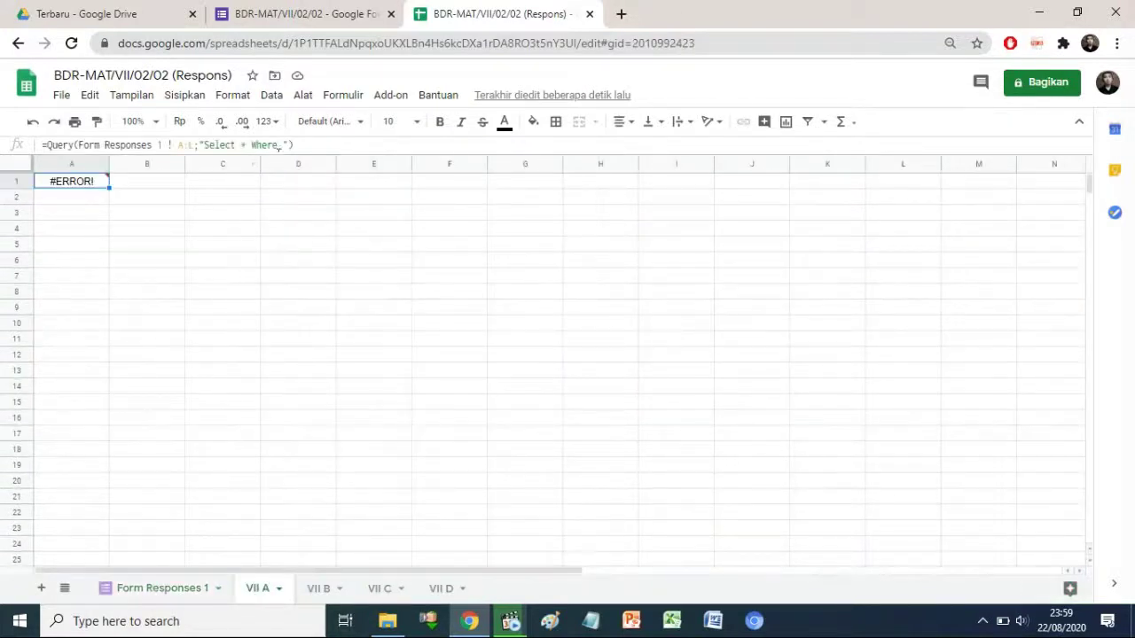
left_click(288, 144)
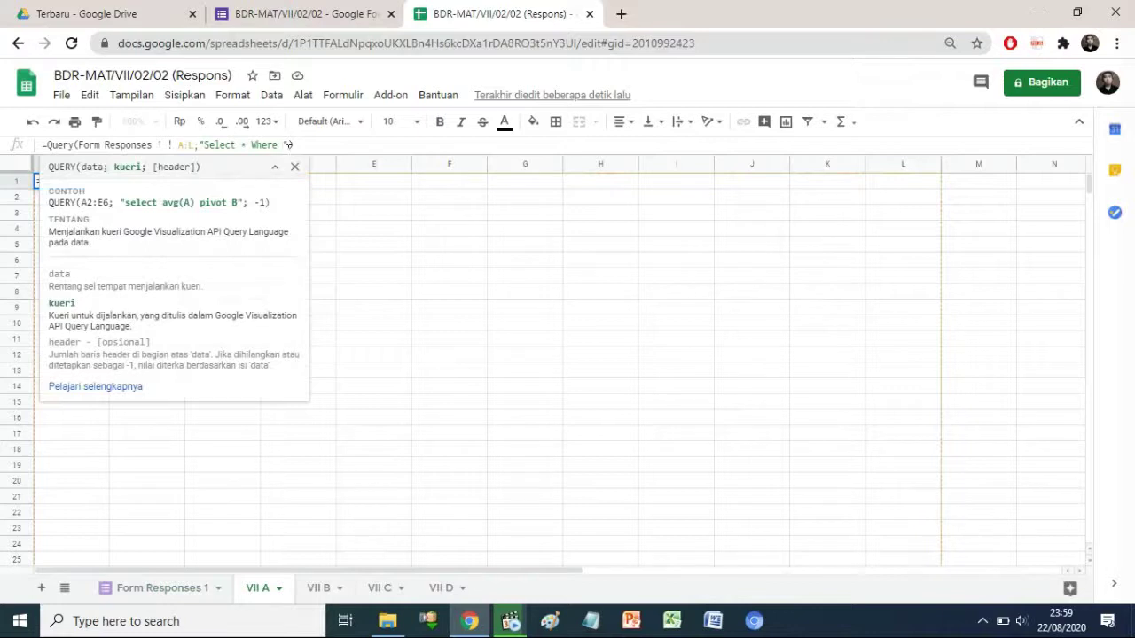
type("G=")
type(" '")
type("VV A")
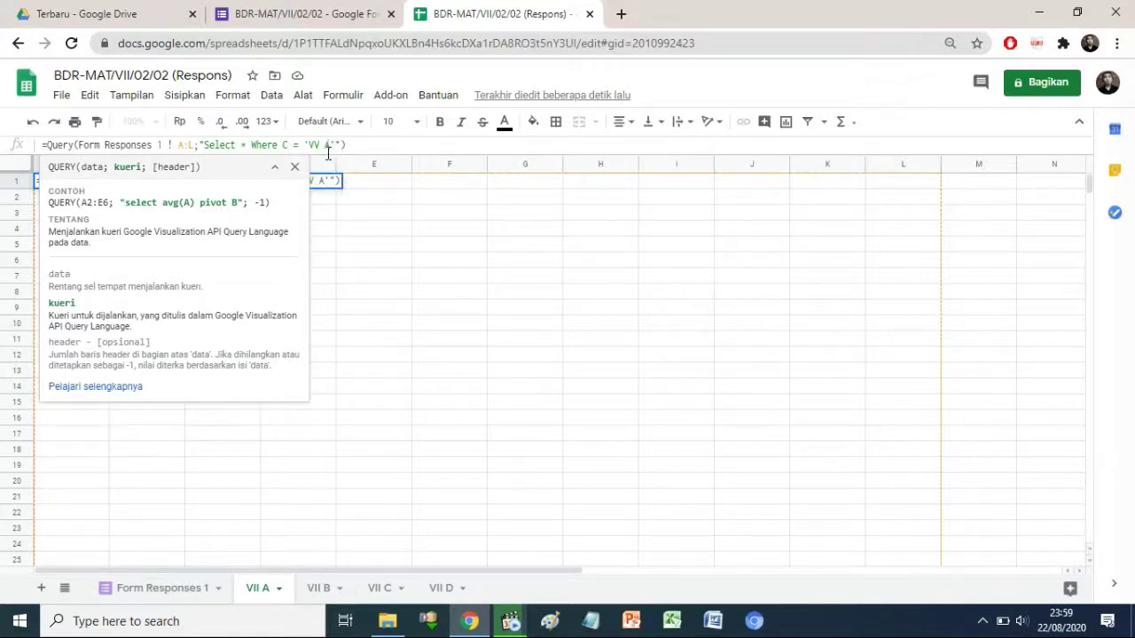
key("BackSpace")
type("II")
left_click(374, 154)
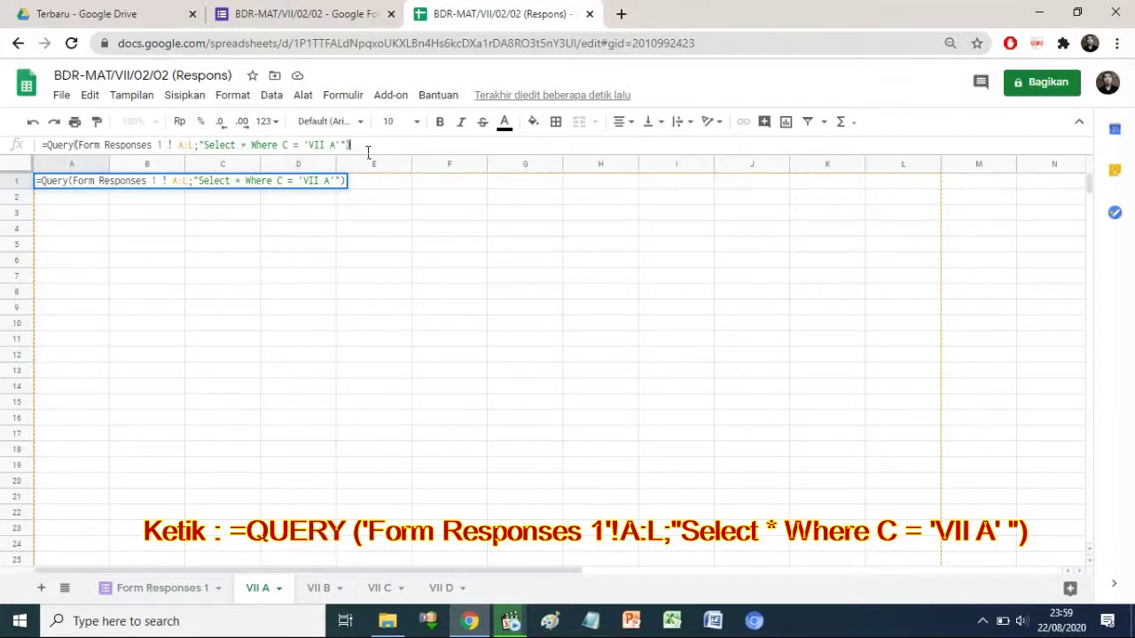
key("Return")
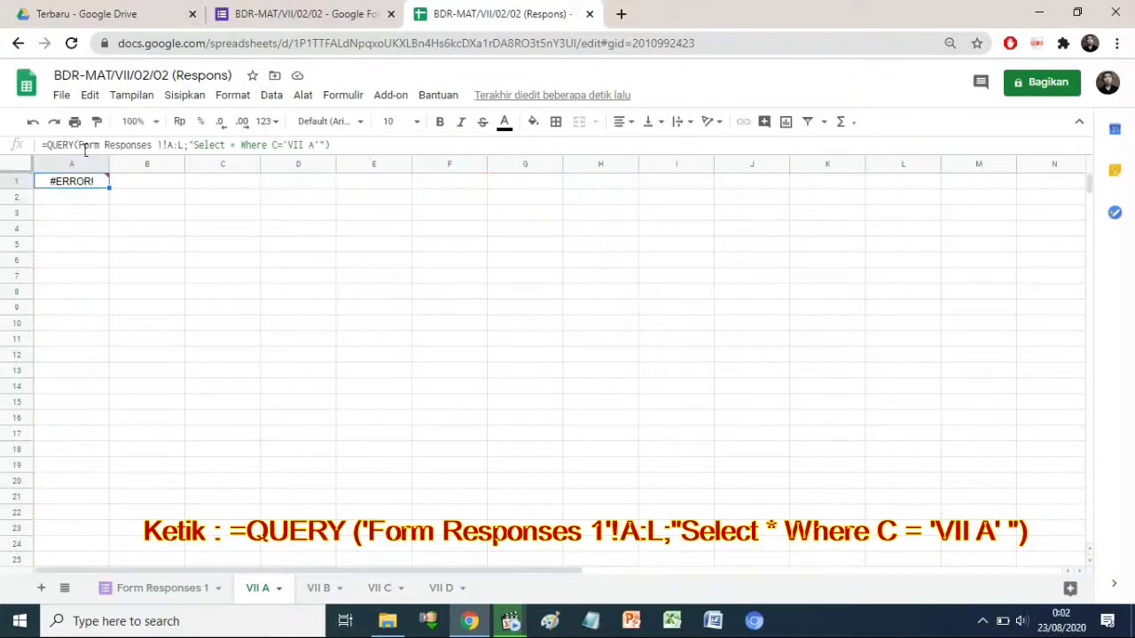
Wrap 'Form Responses 1' in apostrophes in A1 so the query lists 24 VII A rows
left_click(85, 144)
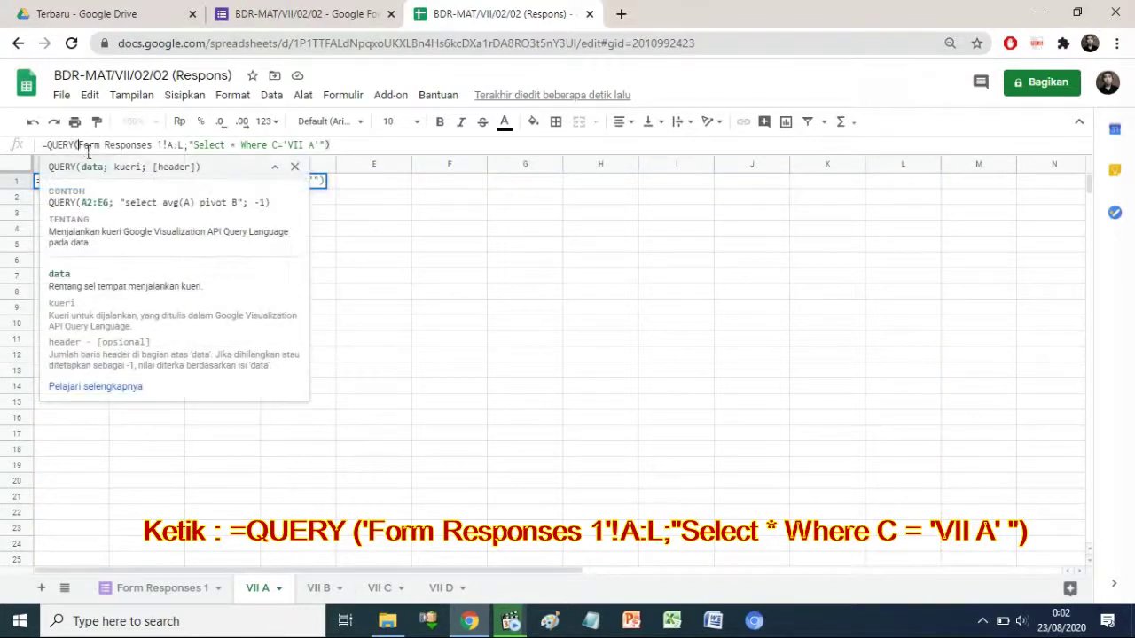
type("'")
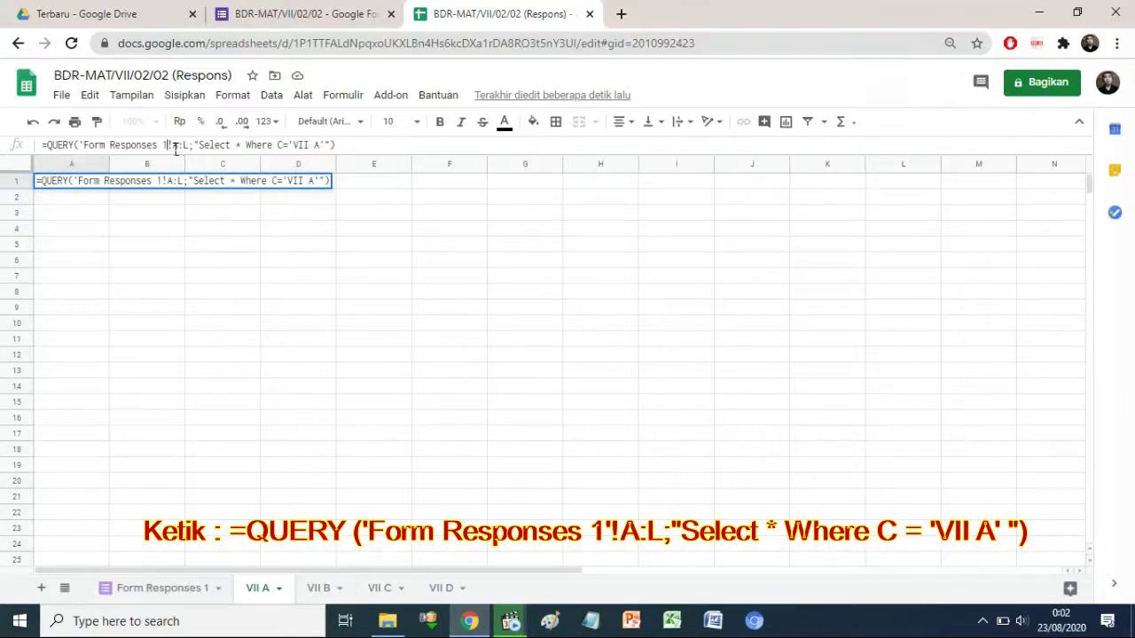
left_click(175, 146)
type("'")
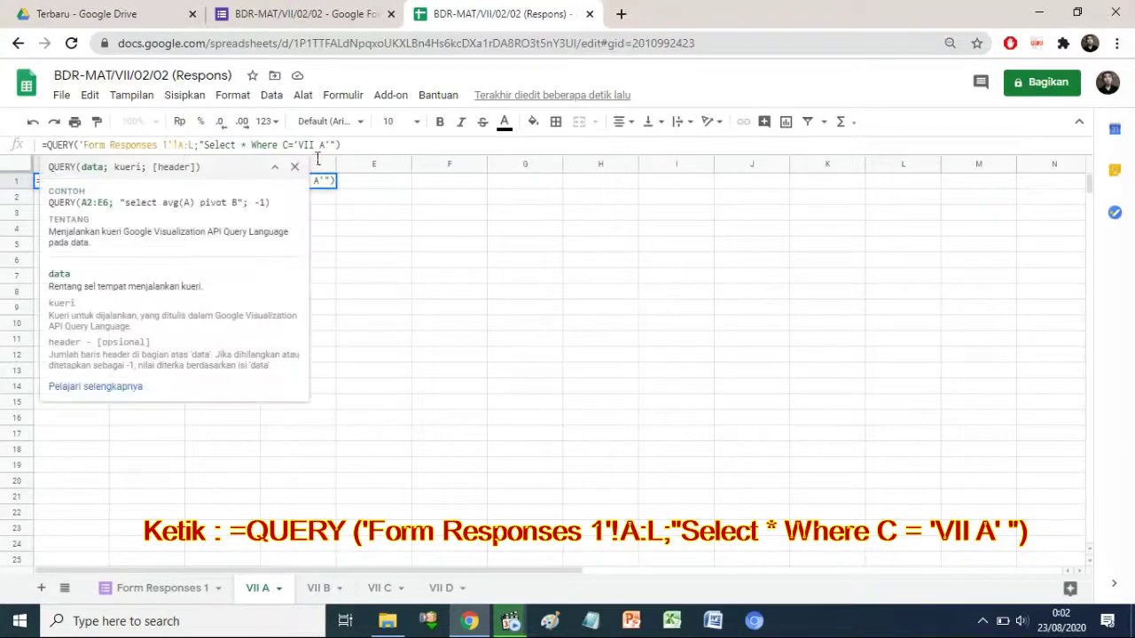
left_click(366, 151)
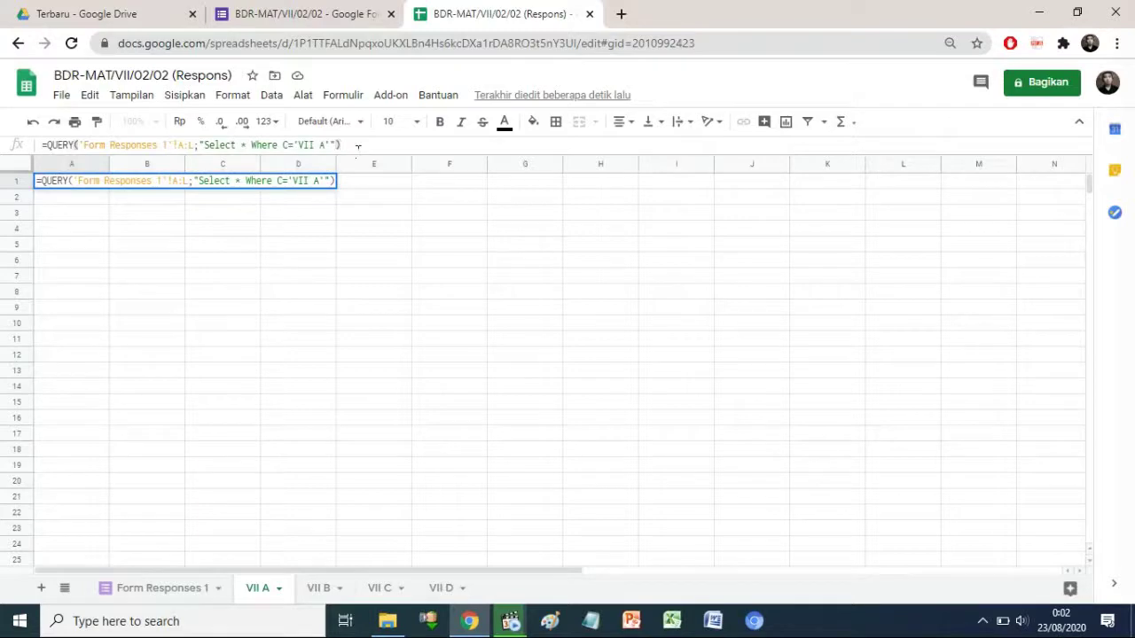
key("Return")
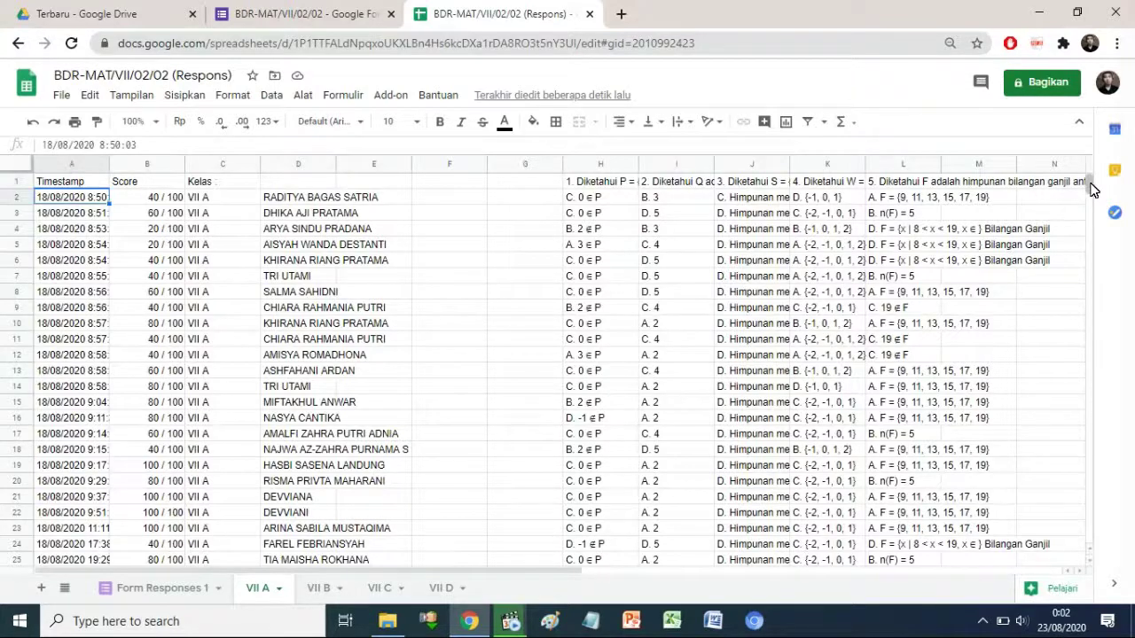
mouse_move(1092, 189)
left_mouse_down()
mouse_move(1094, 223)
mouse_move(1089, 177)
left_mouse_up()
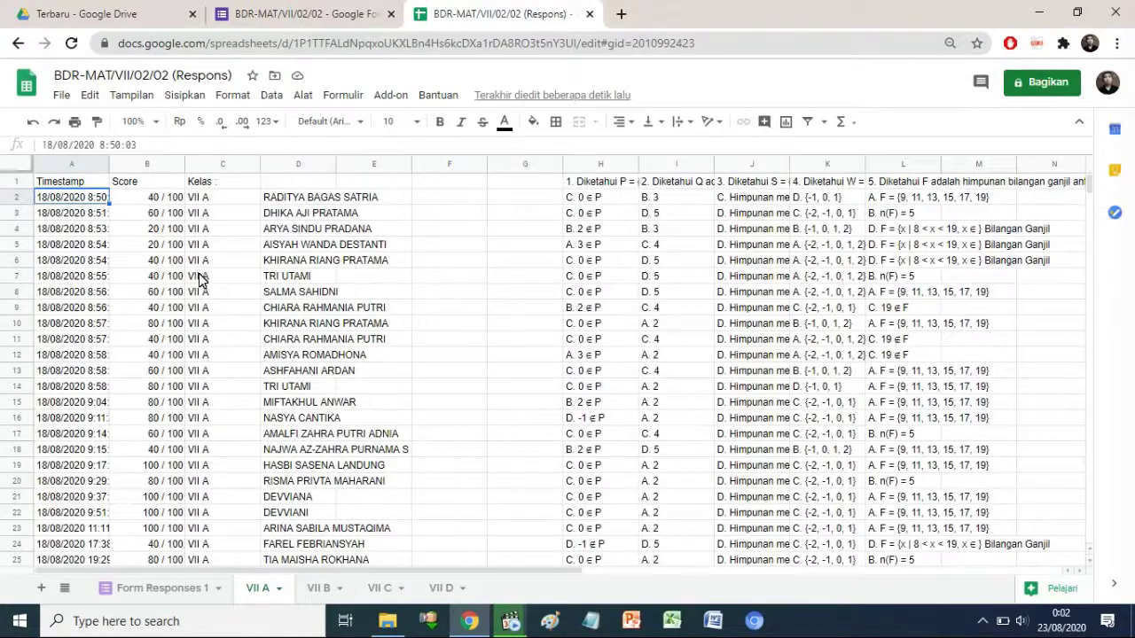
Copy the QUERY formula text from VII A's cell A1
left_click(316, 590)
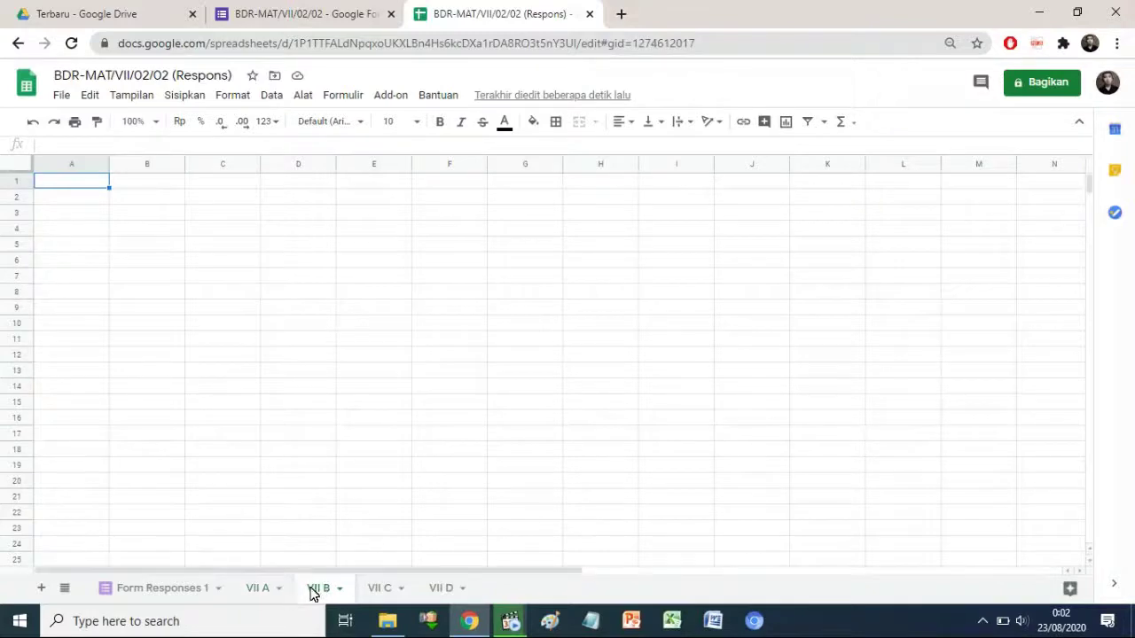
left_click(259, 590)
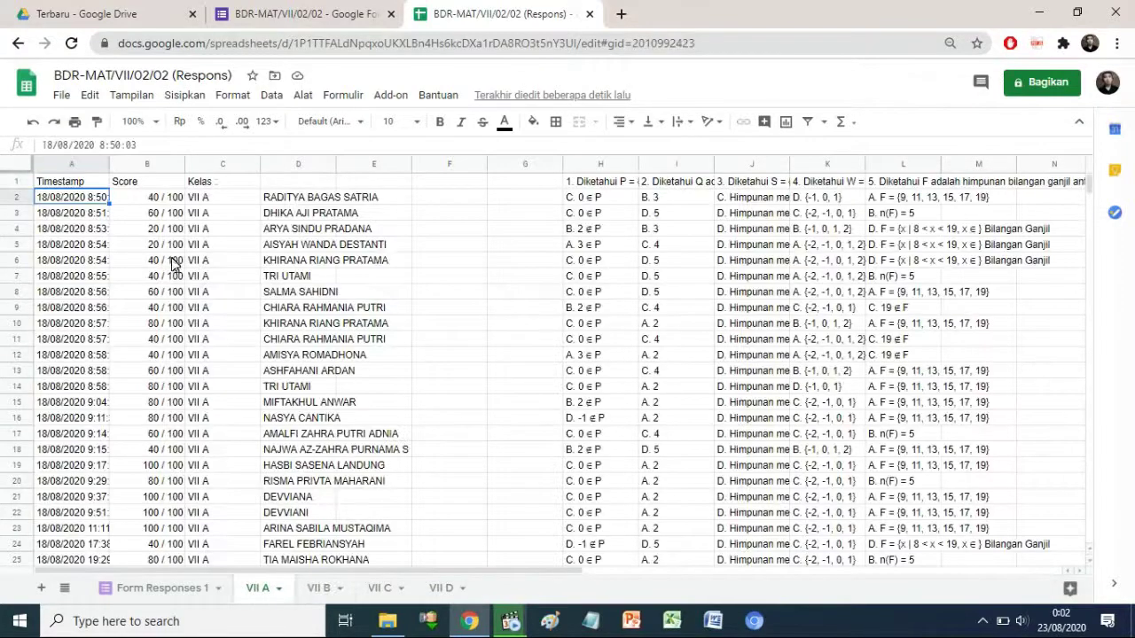
left_click(69, 182)
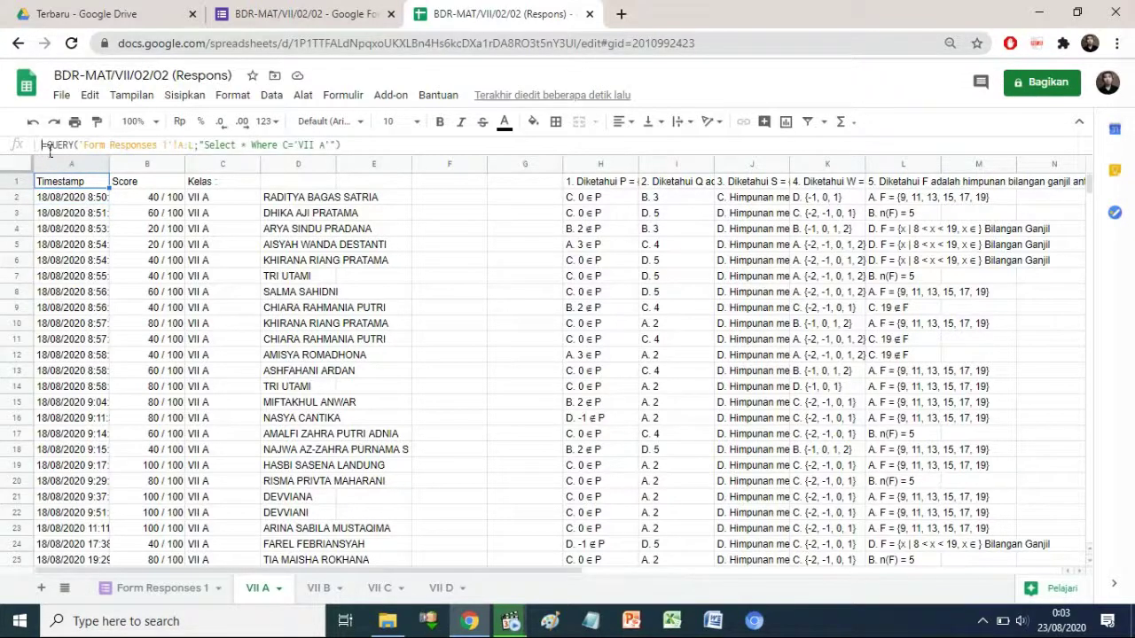
left_click_drag(42, 146, 352, 144)
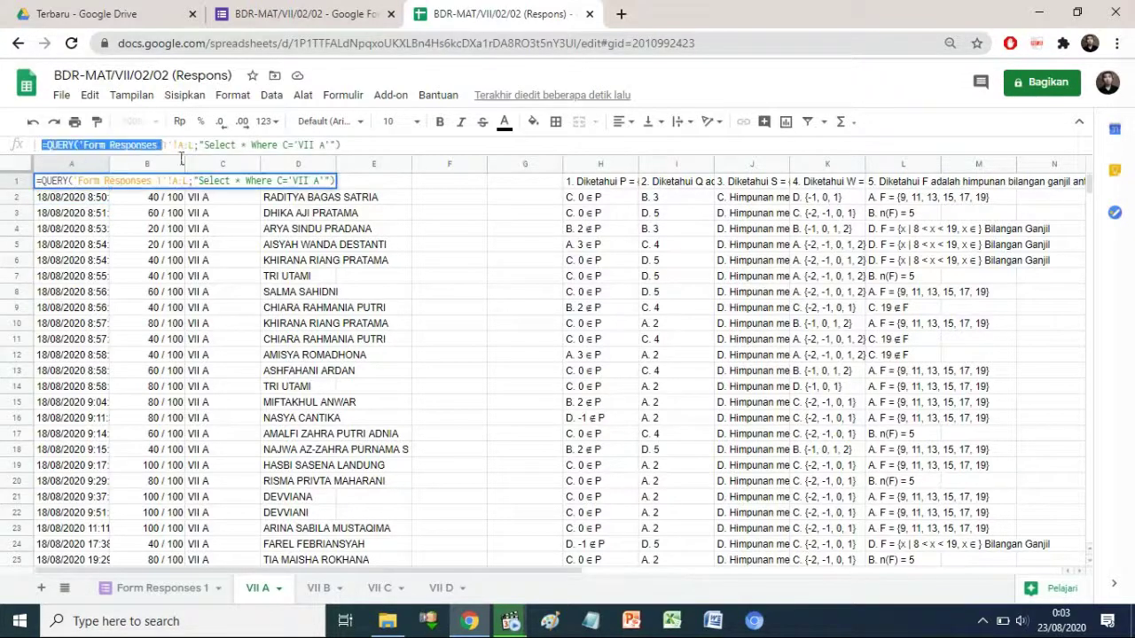
right_click(331, 145)
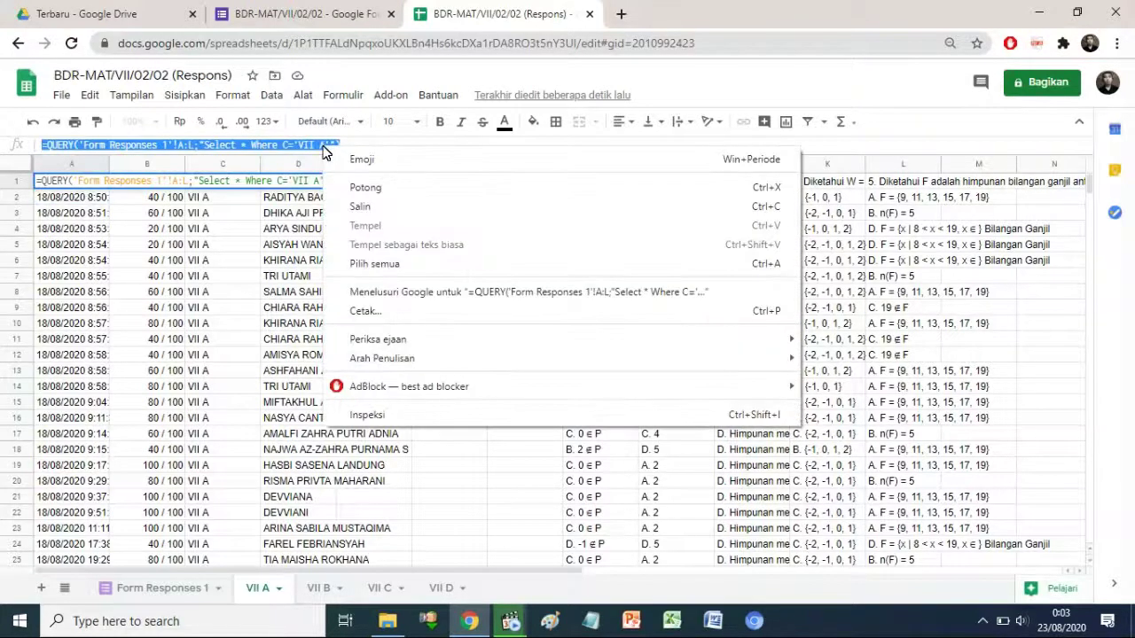
left_click(402, 210)
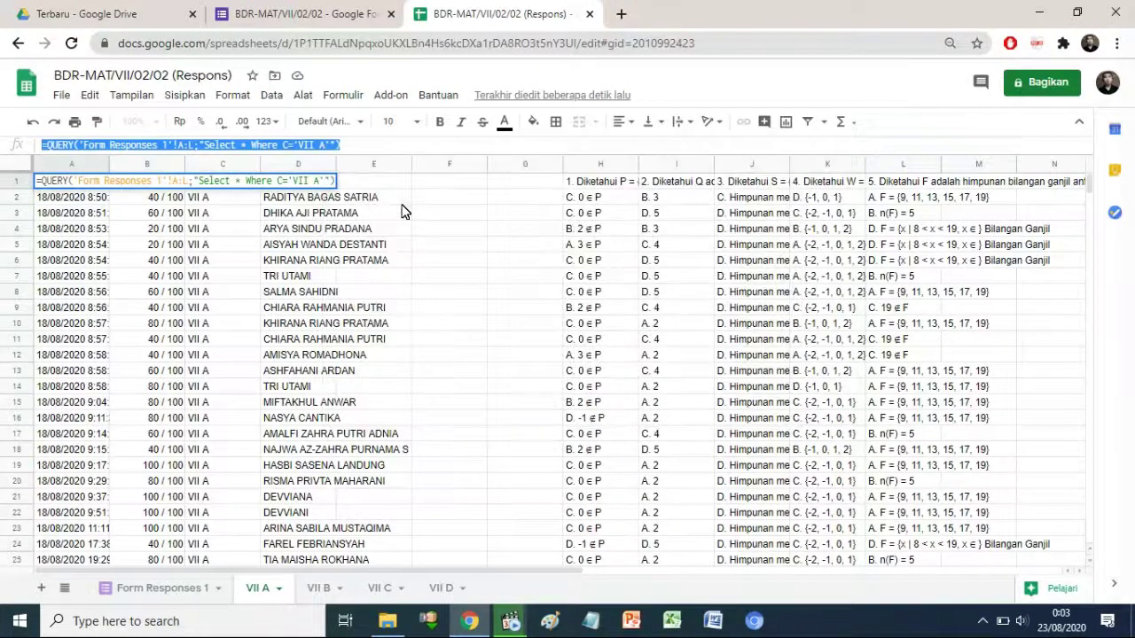
Paste the QUERY into VII B's A1 and change its criterion to 'VII B'
left_click(320, 588)
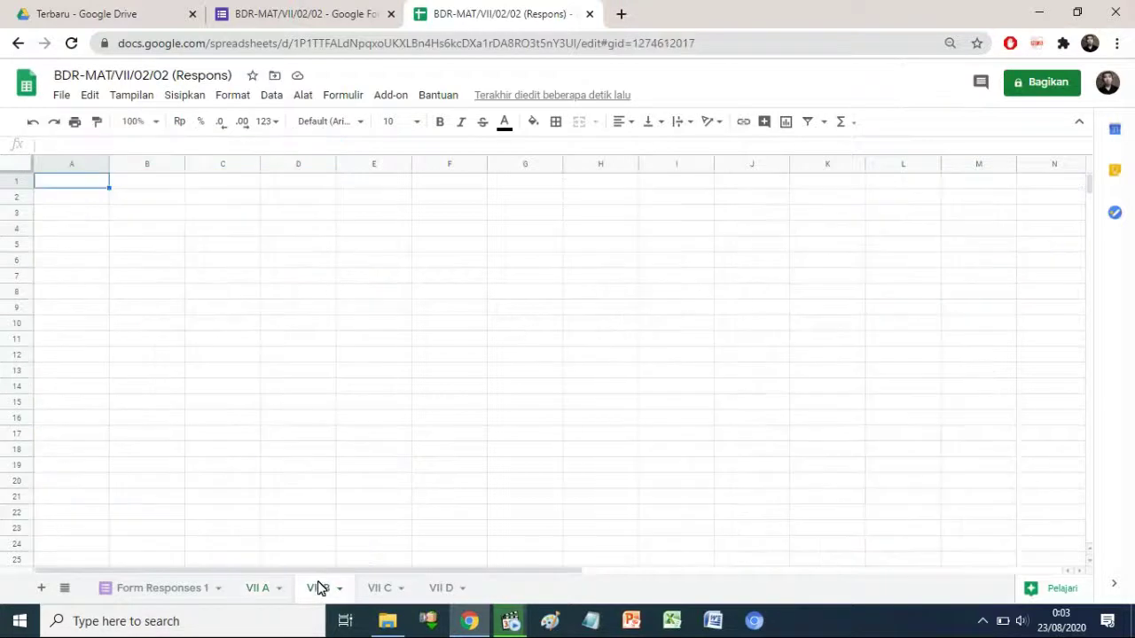
right_click(68, 184)
mouse_move(128, 190)
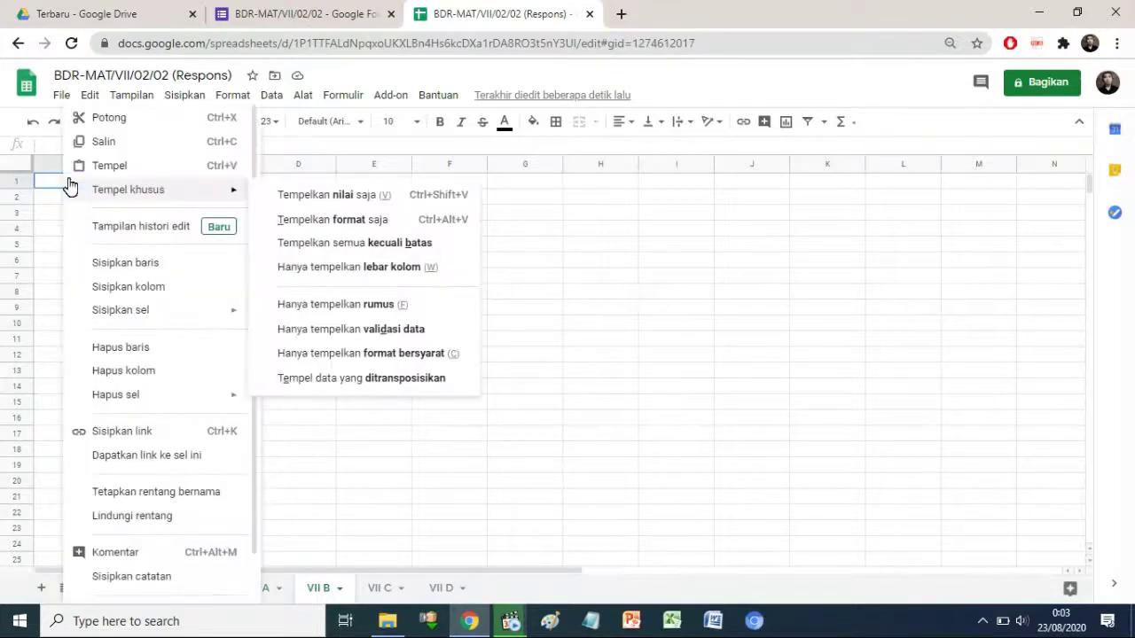
left_click(117, 166)
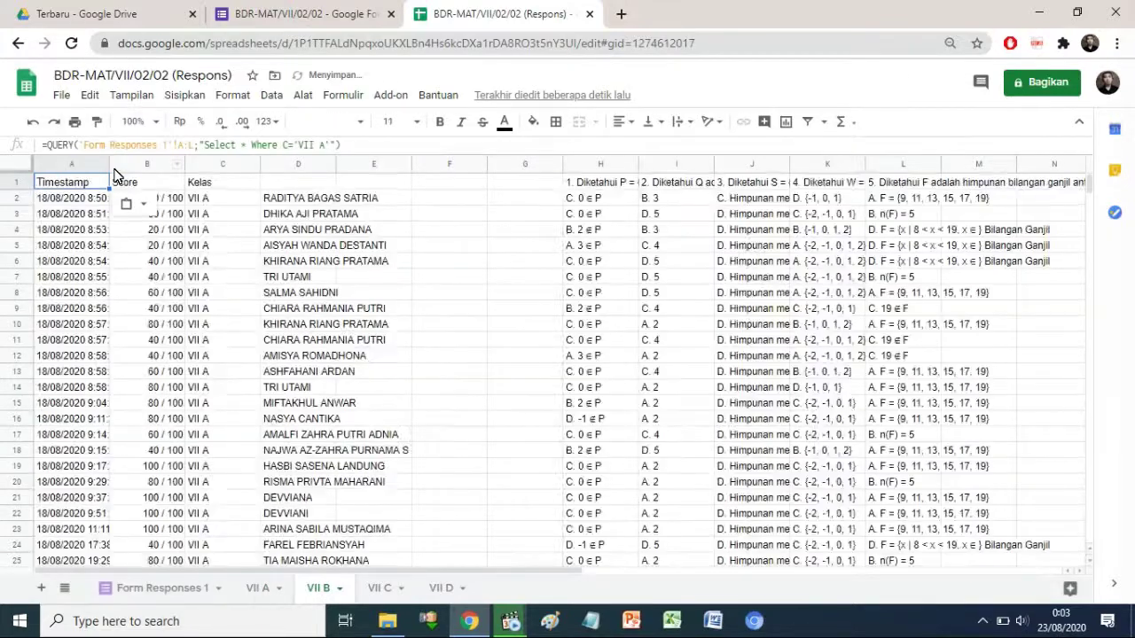
left_click(335, 151)
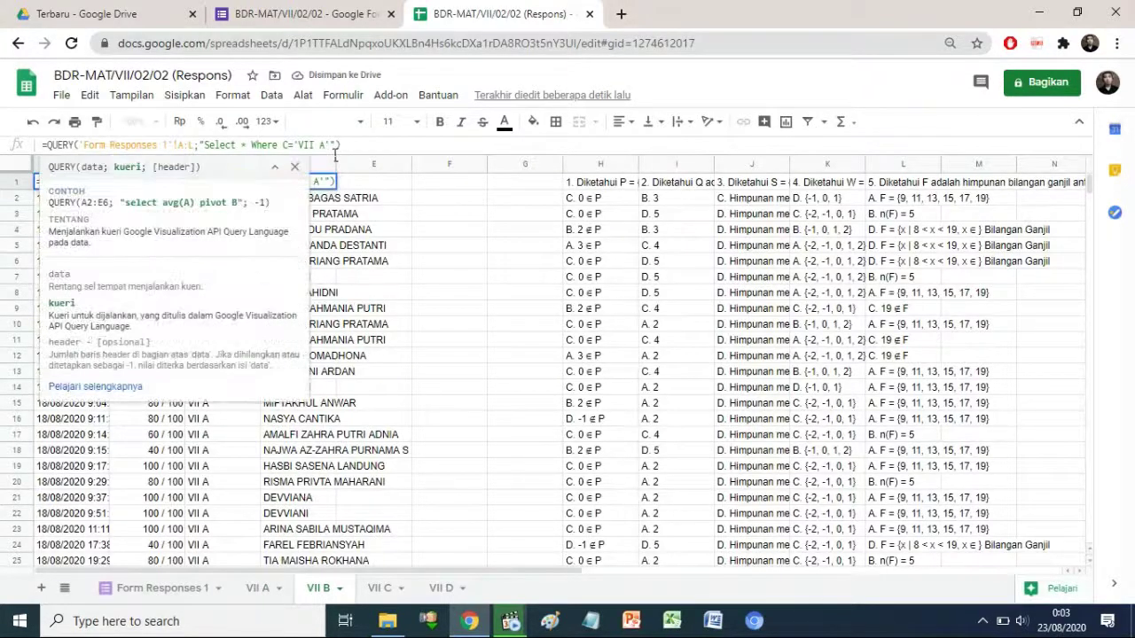
key("BackSpace")
type("B")
left_click(340, 144)
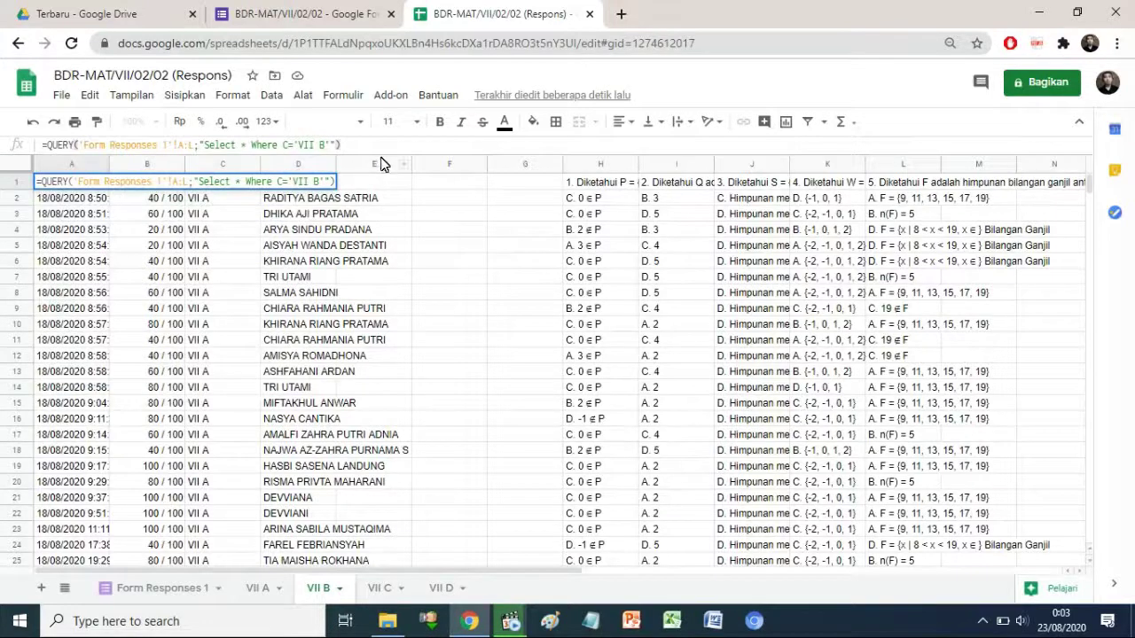
key("Return")
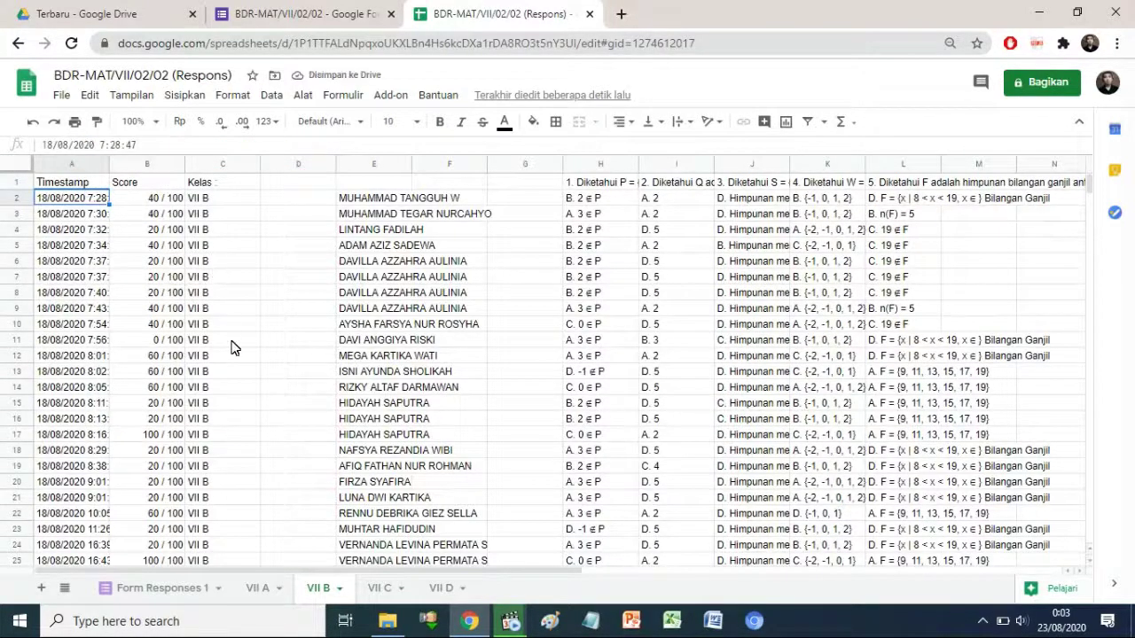
Paste the QUERY into VII C's A1 with the criterion changed to 'VII C'
left_click(381, 588)
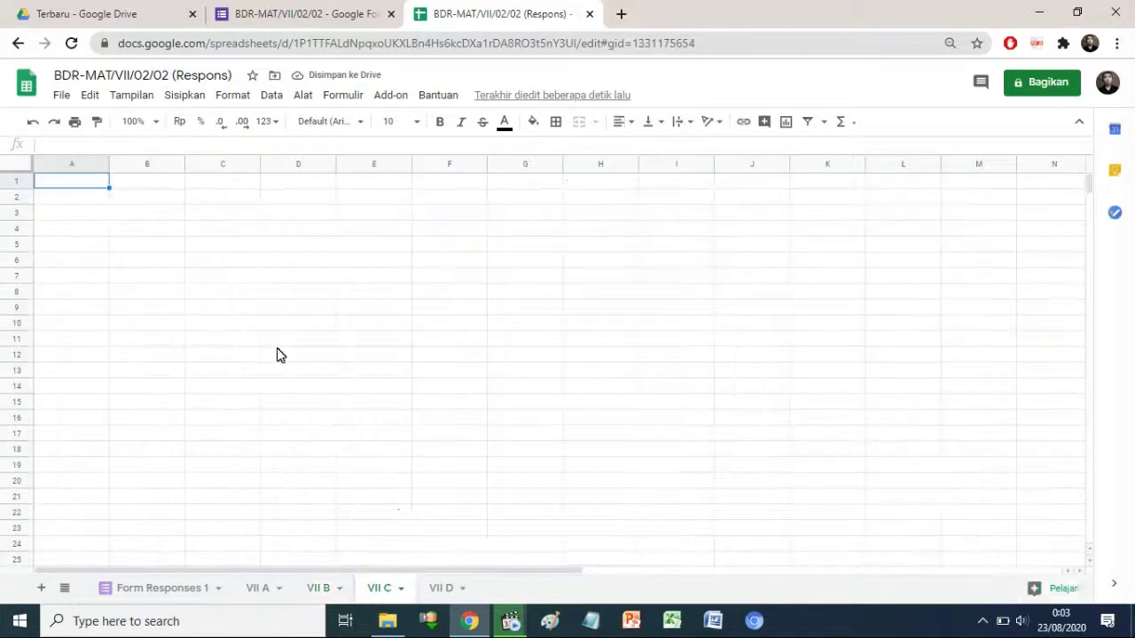
right_click(78, 184)
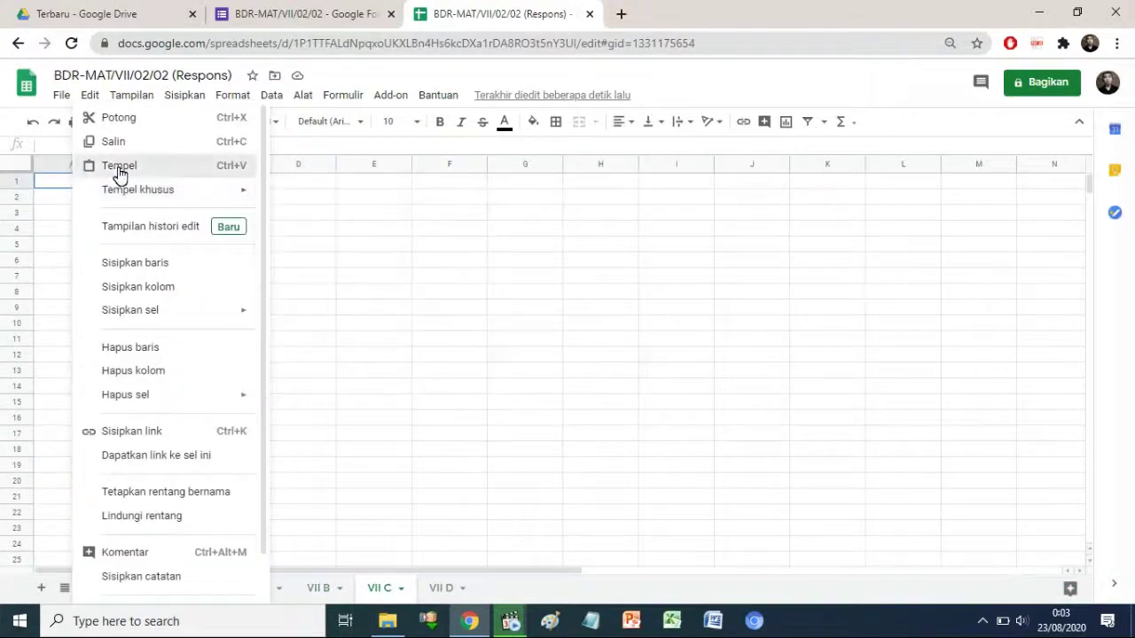
left_click(119, 169)
left_click(333, 145)
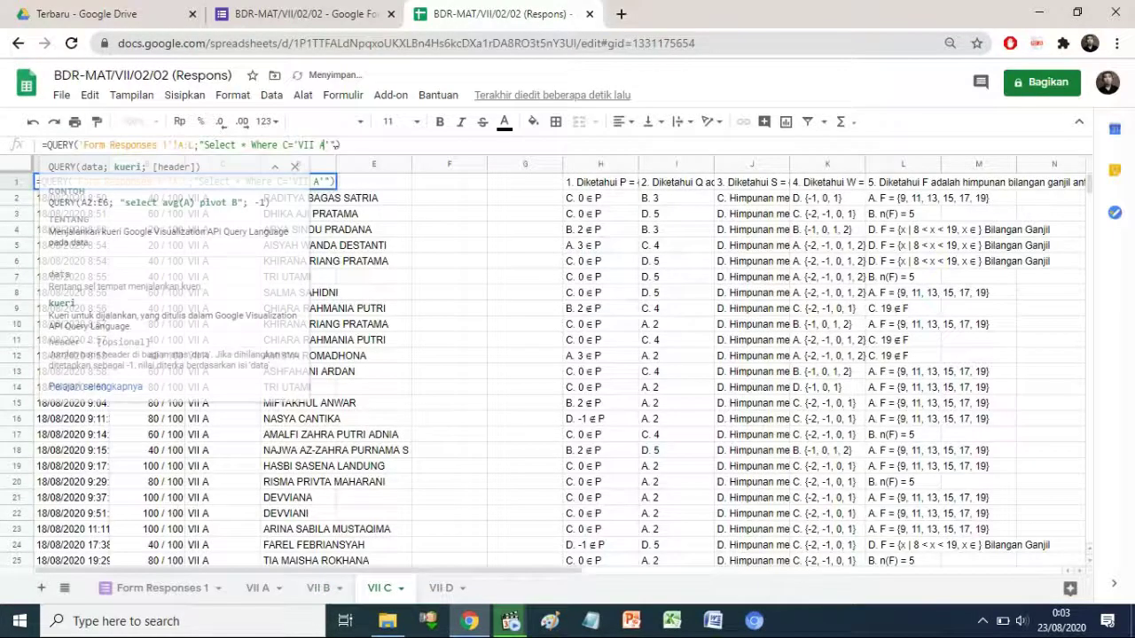
key("BackSpace")
type("C")
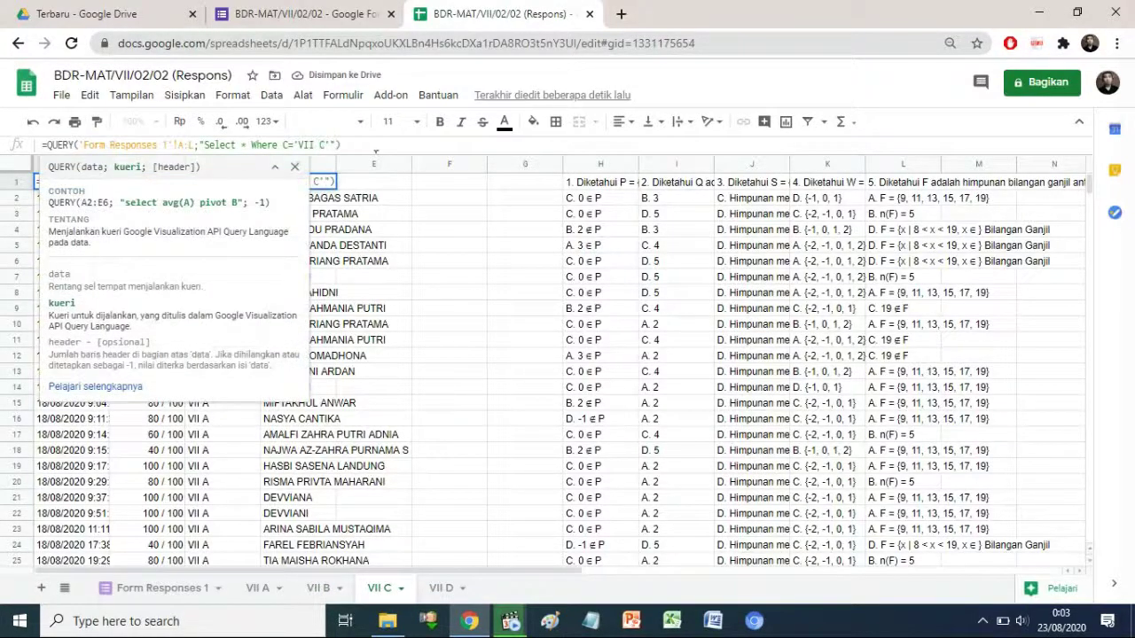
key("Return")
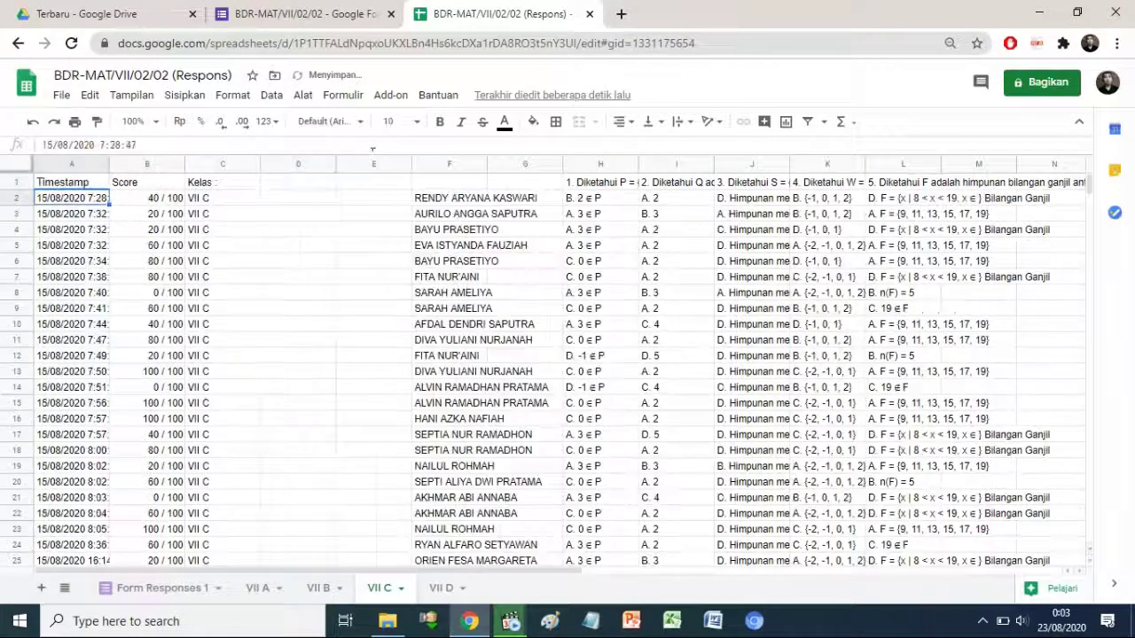
Paste the QUERY into VII D's A1 and edit its criterion to 'VII D'
left_click(441, 590)
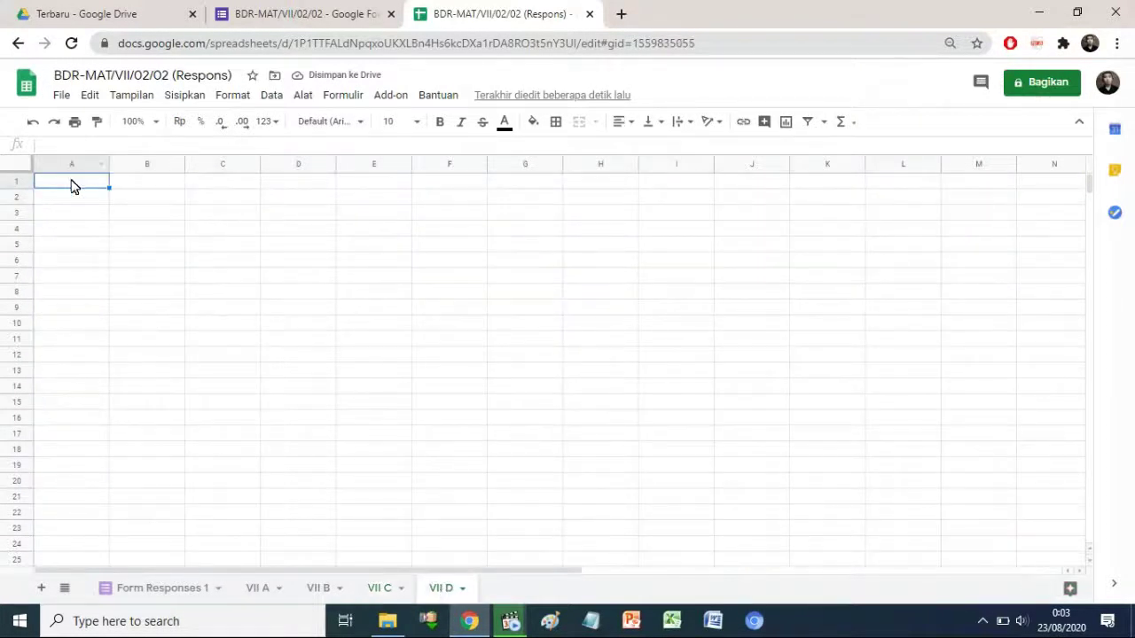
right_click(74, 185)
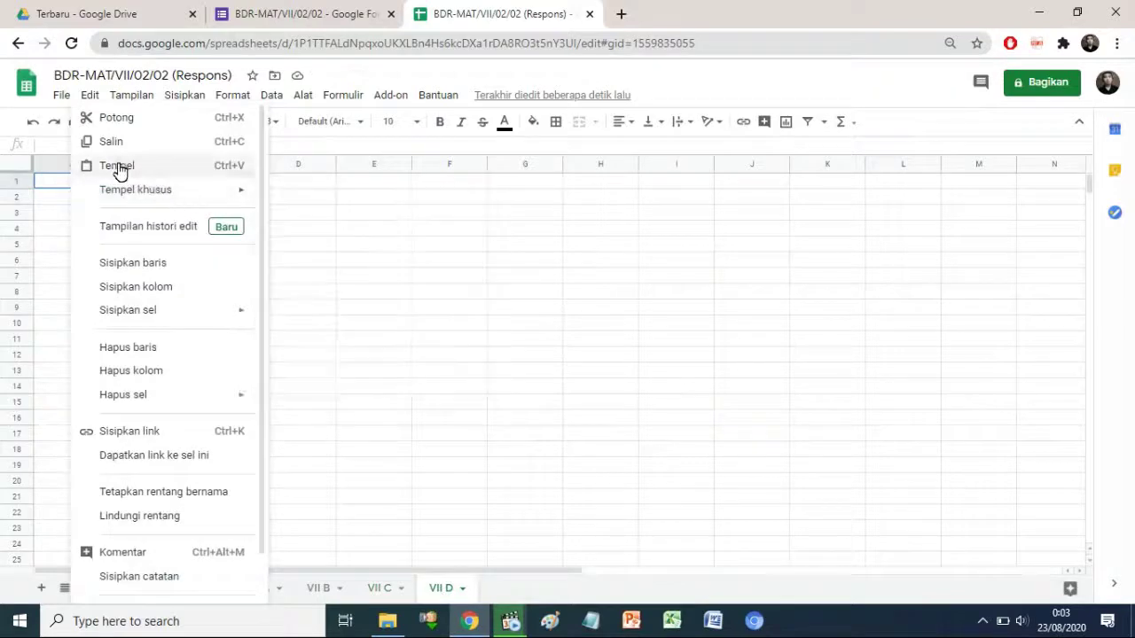
left_click(116, 166)
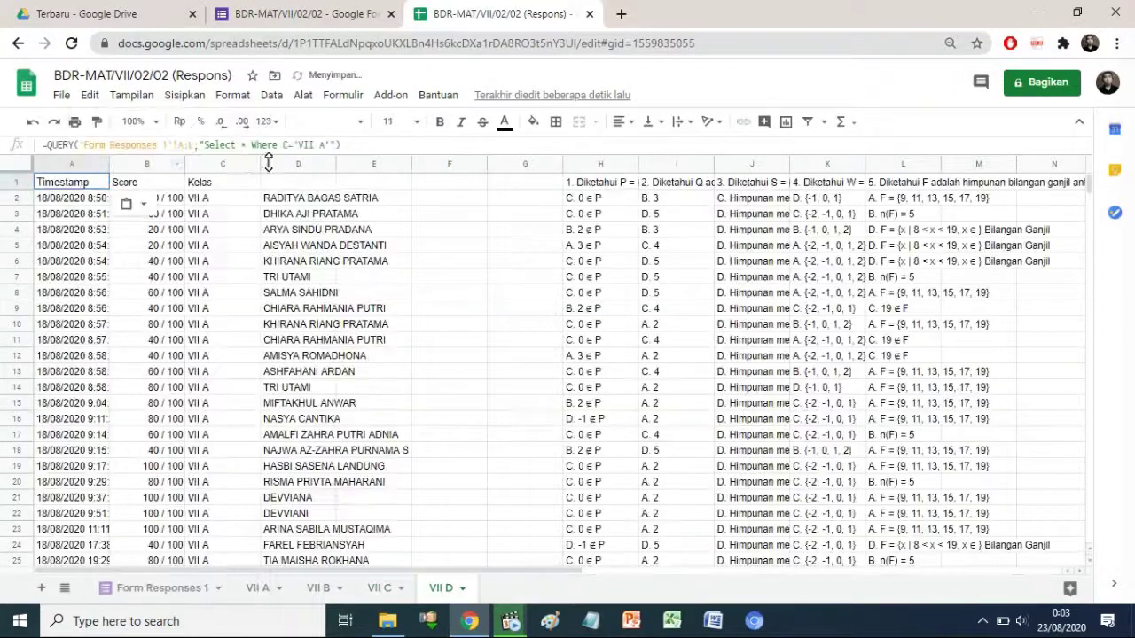
left_click(332, 147)
key("BackSpace")
type("D")
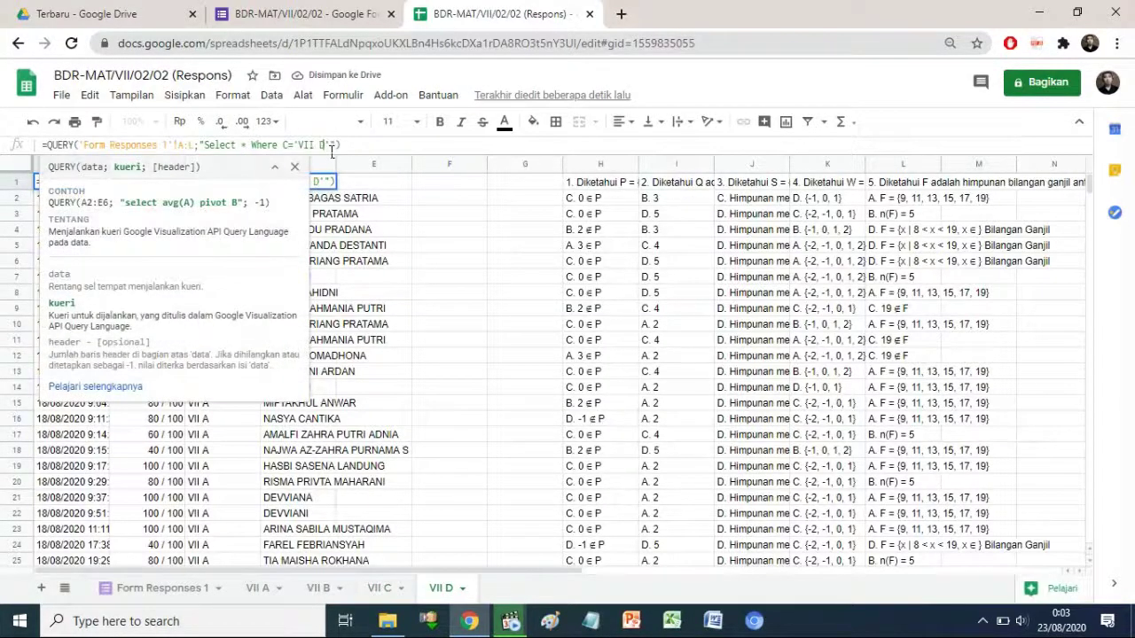
key("Return")
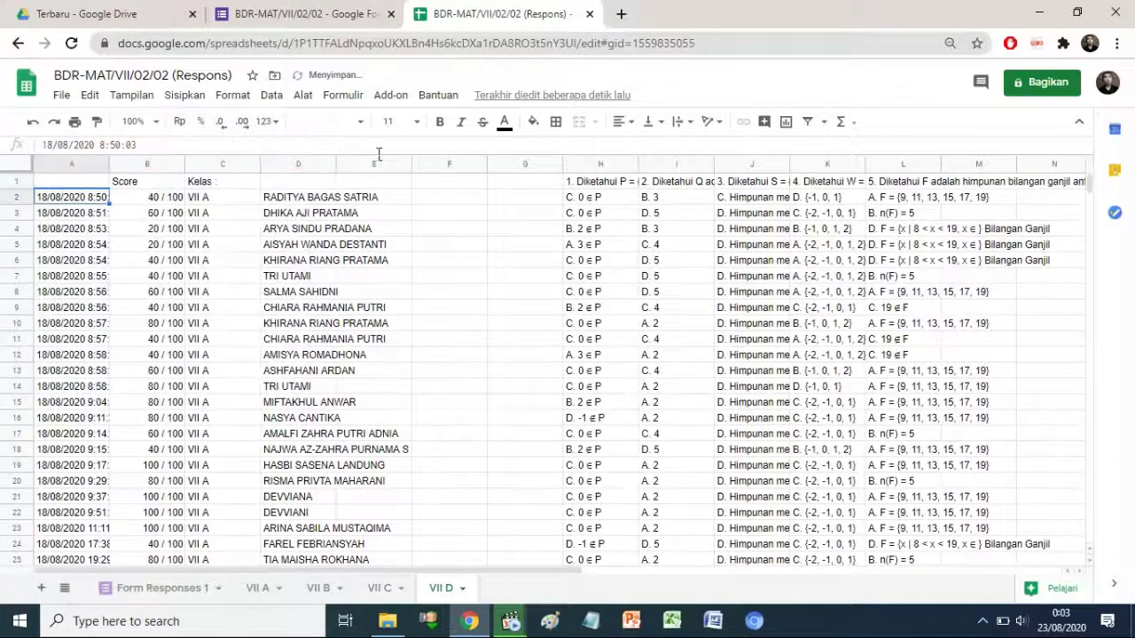